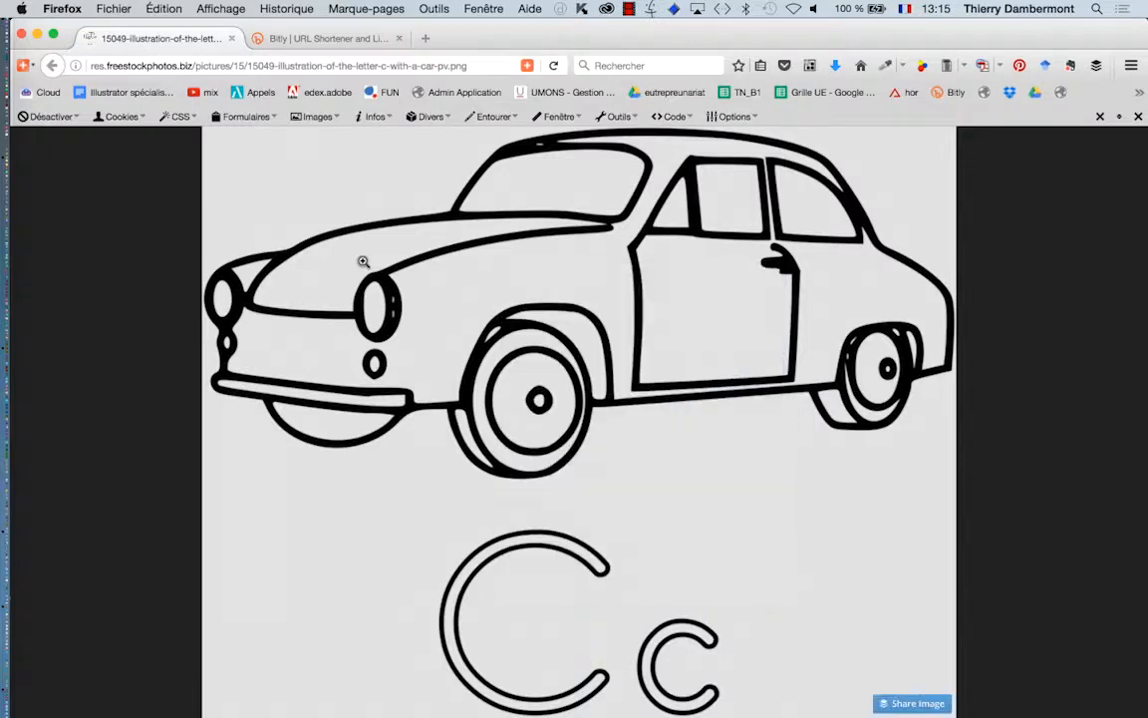
Switch to Finder and locate 15049-illustration-of-the-letter-c-with-a-car-pv.png in the jour 5 - docs subfolder "rétrécir les traits - vectoriser fonds - peinture dynamique"
key("super+Tab")
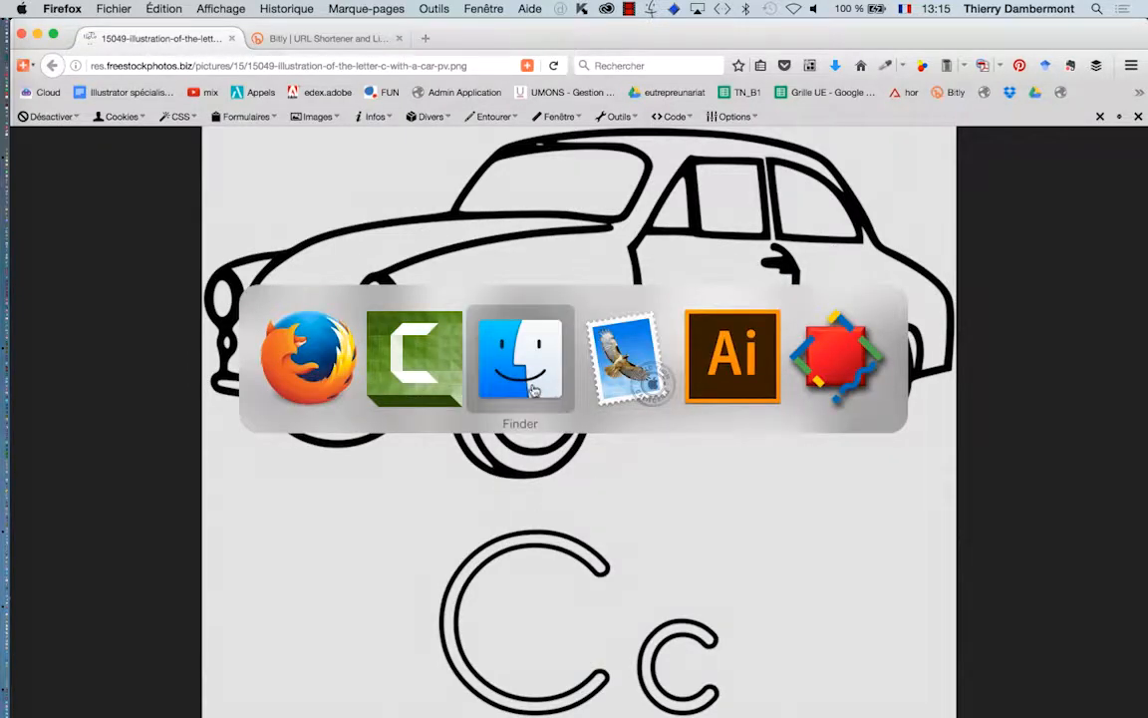
left_click(542, 396)
left_click(96, 10)
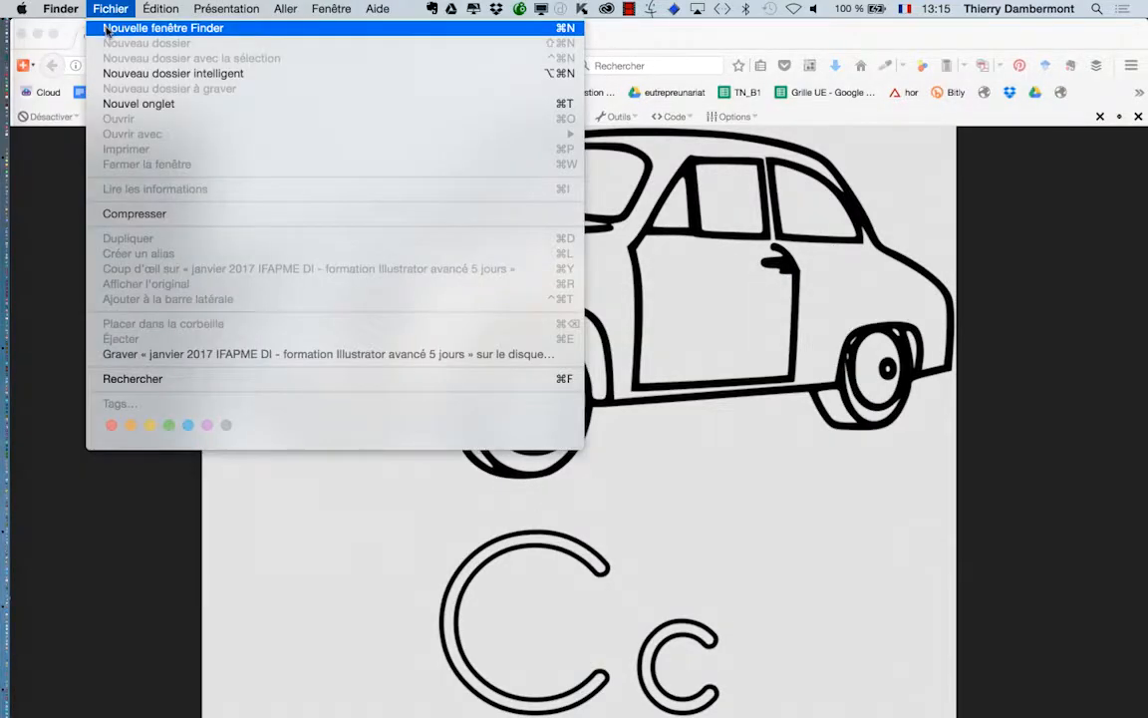
left_click(100, 30)
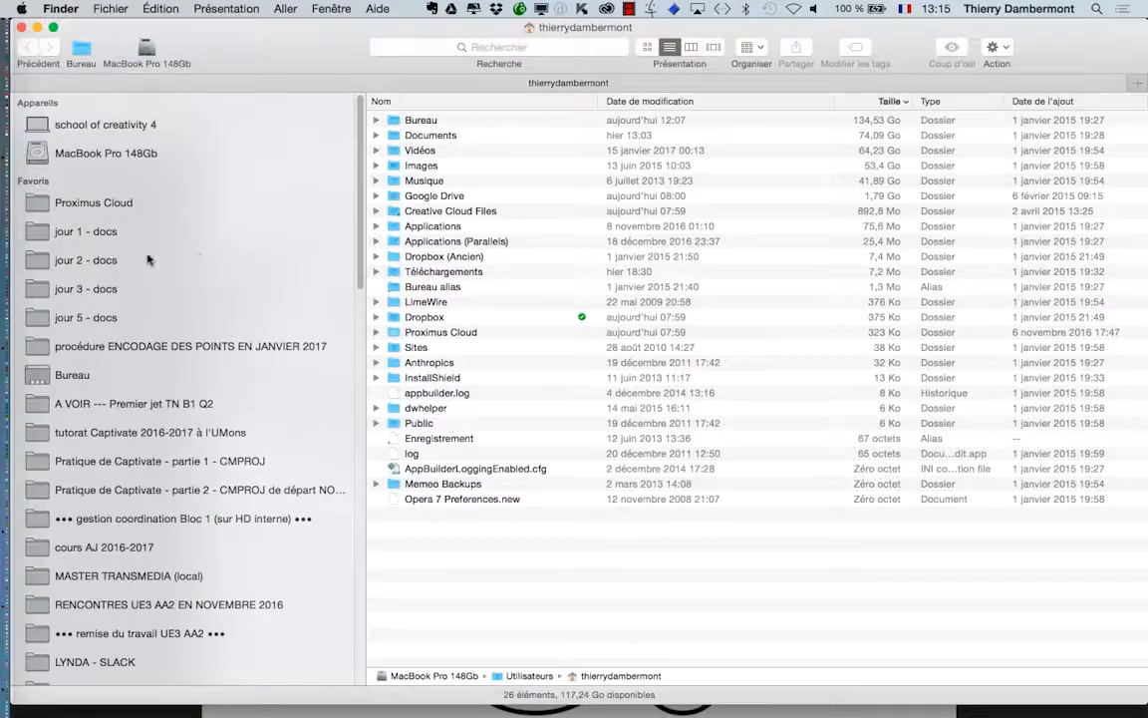
left_click(117, 319)
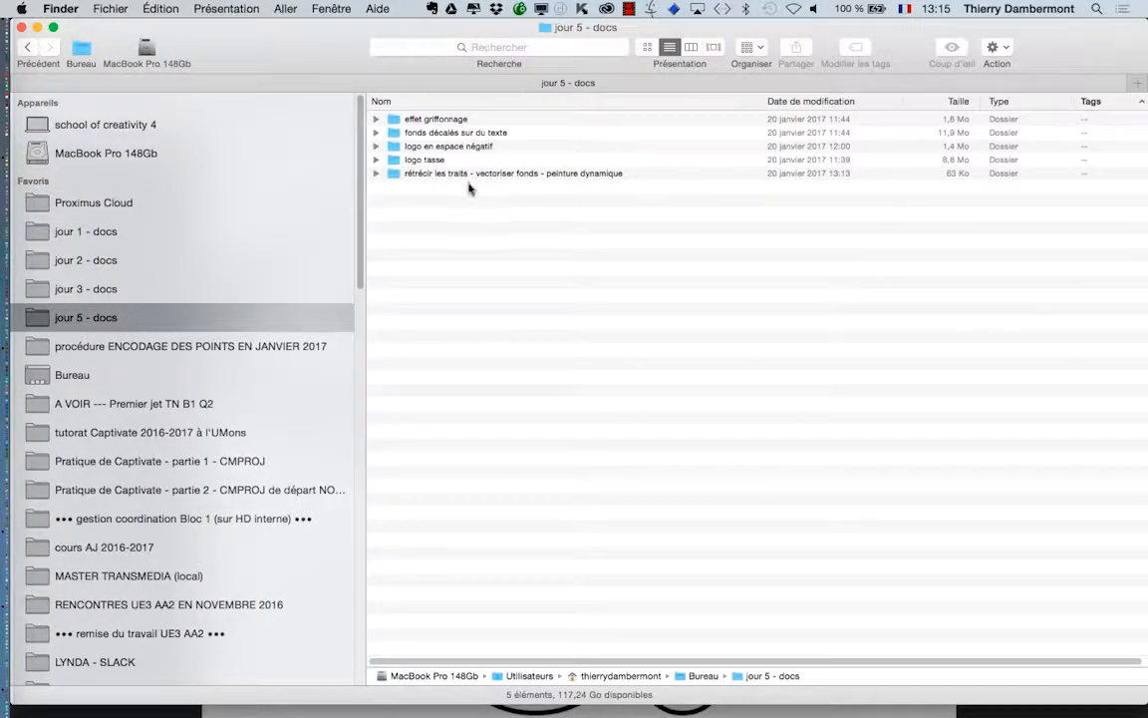
double_click(429, 172)
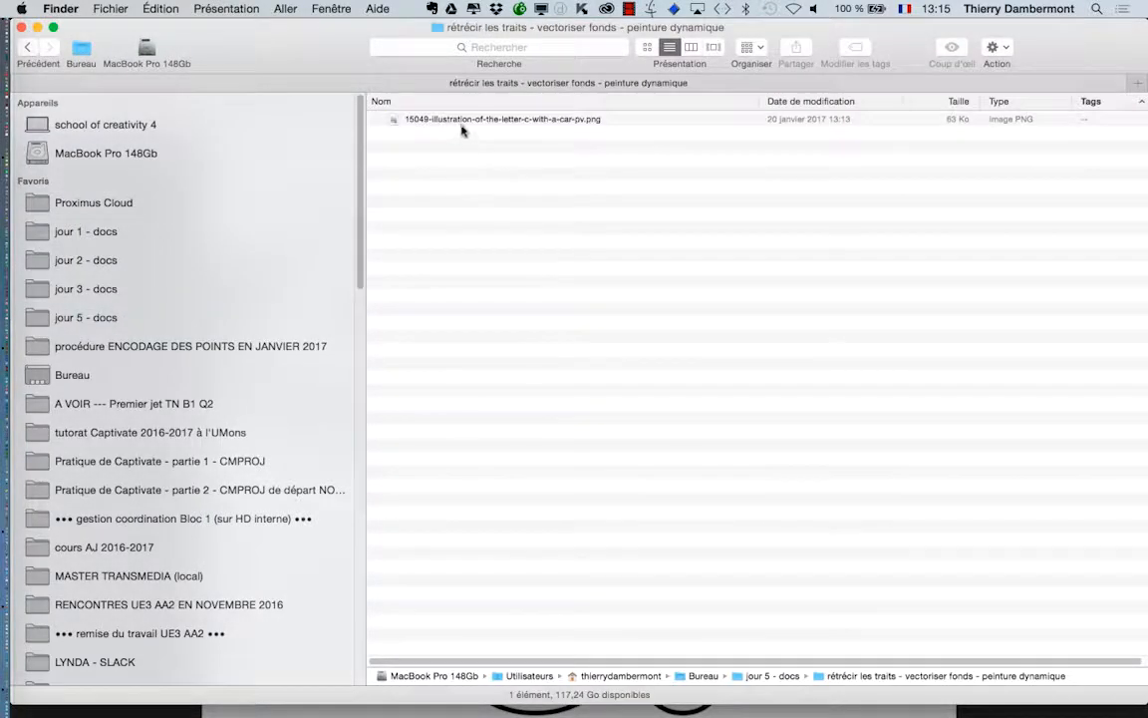
left_click(460, 121)
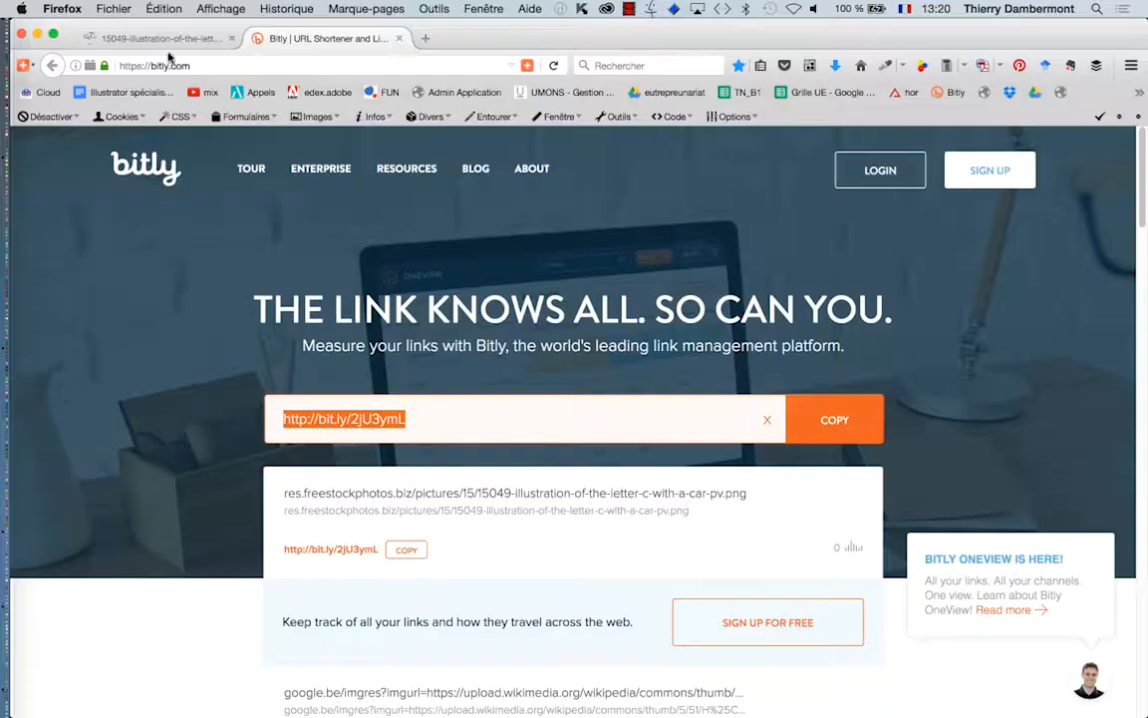
Clear the desktop by minimizing the browser window with the car image and closing the Finder window
left_click(68, 34)
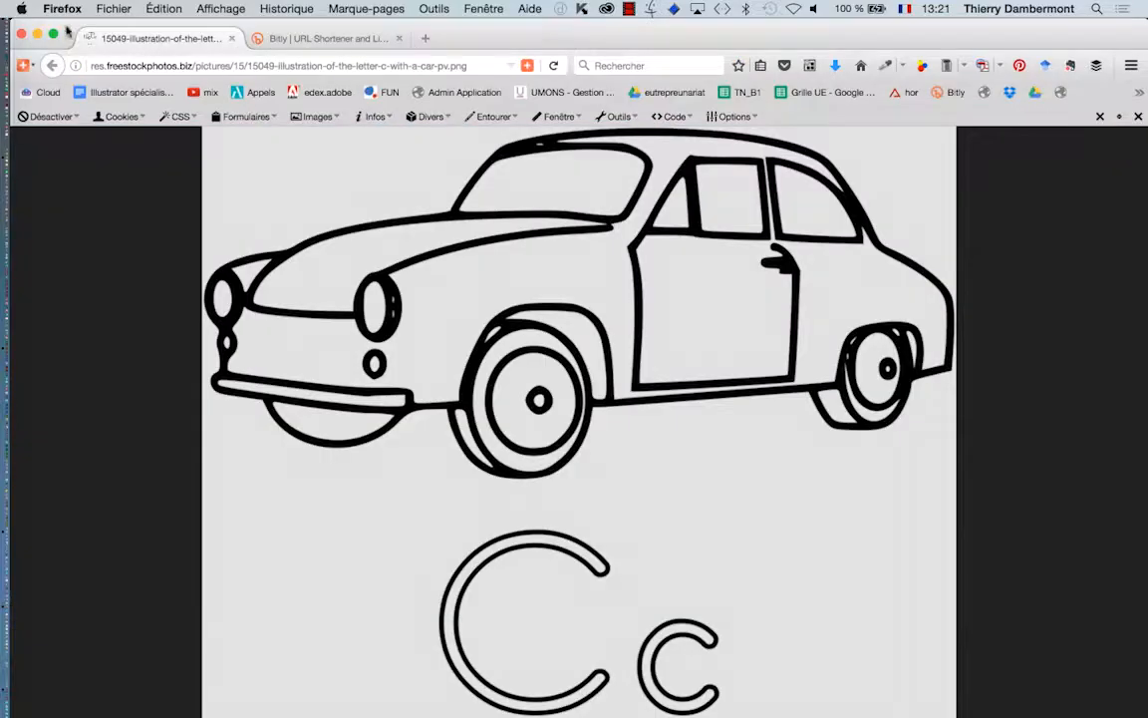
left_click(41, 34)
key("super+Tab")
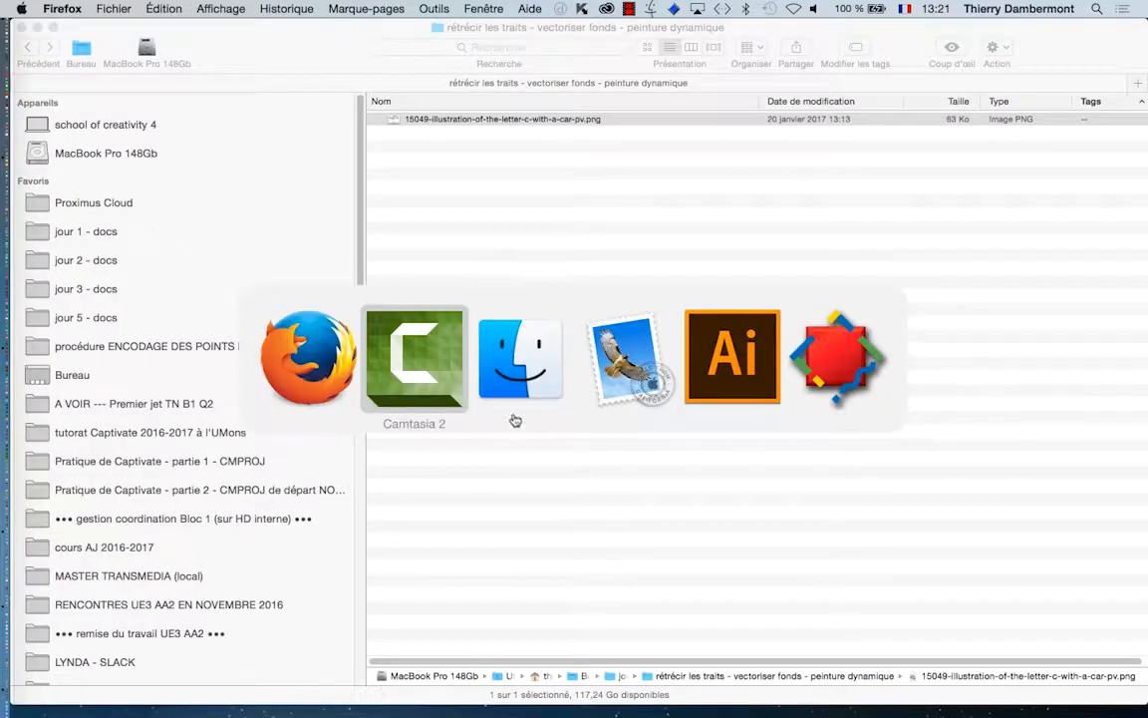
left_click(21, 27)
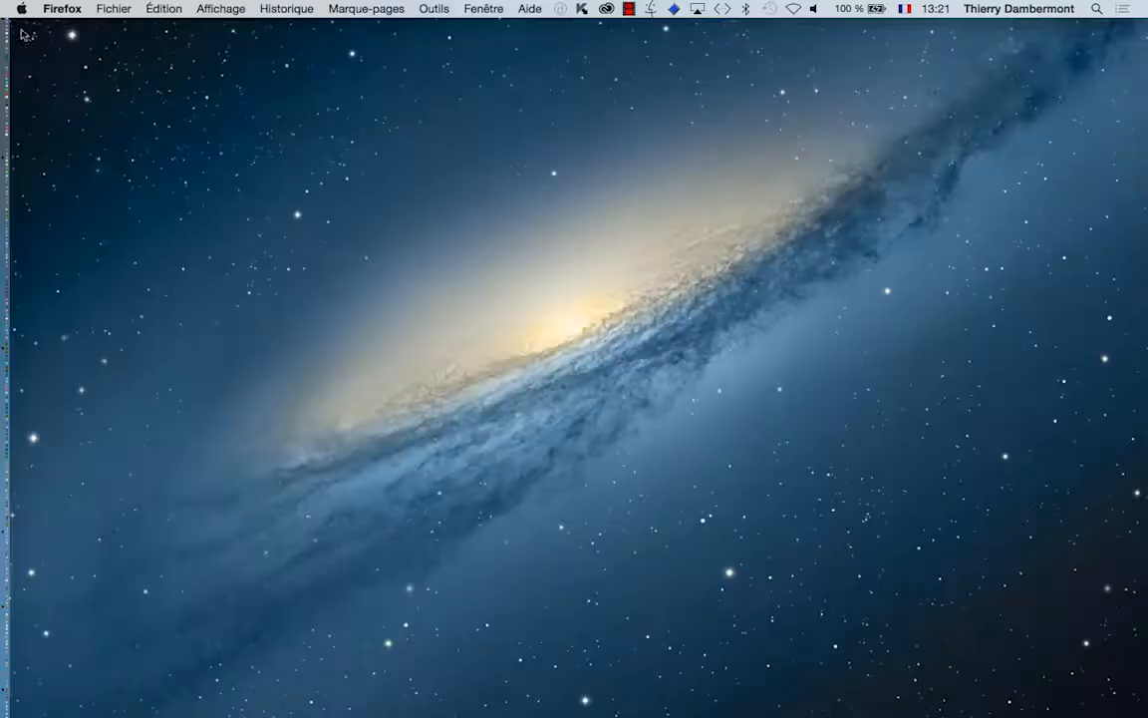
Launch Adobe Photoshop CC 2015 and close the floating Tracés and Calques panels
mouse_move(12, 428)
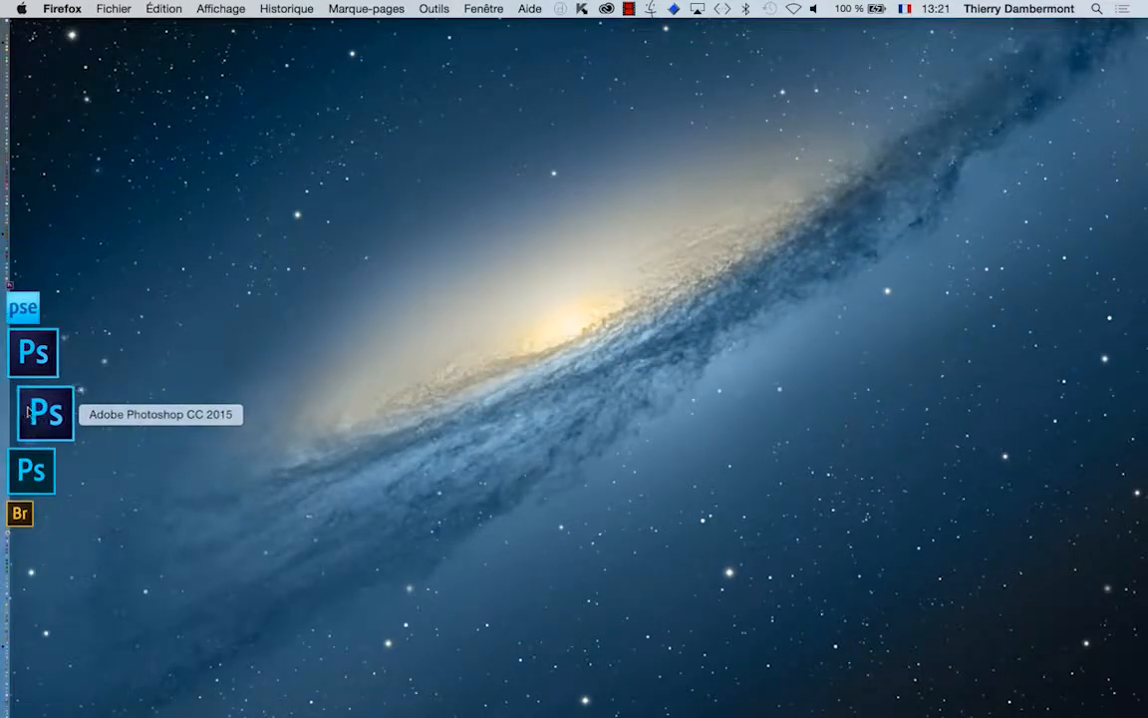
left_click(29, 412)
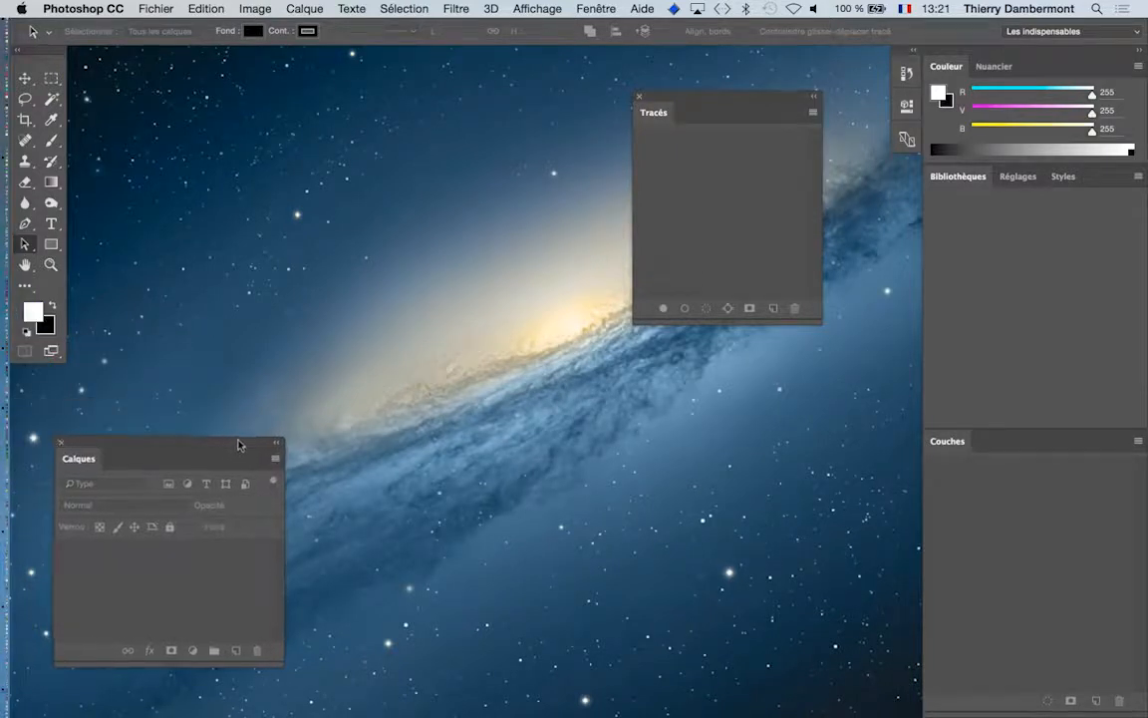
left_click_drag(239, 441, 371, 357)
left_click(641, 98)
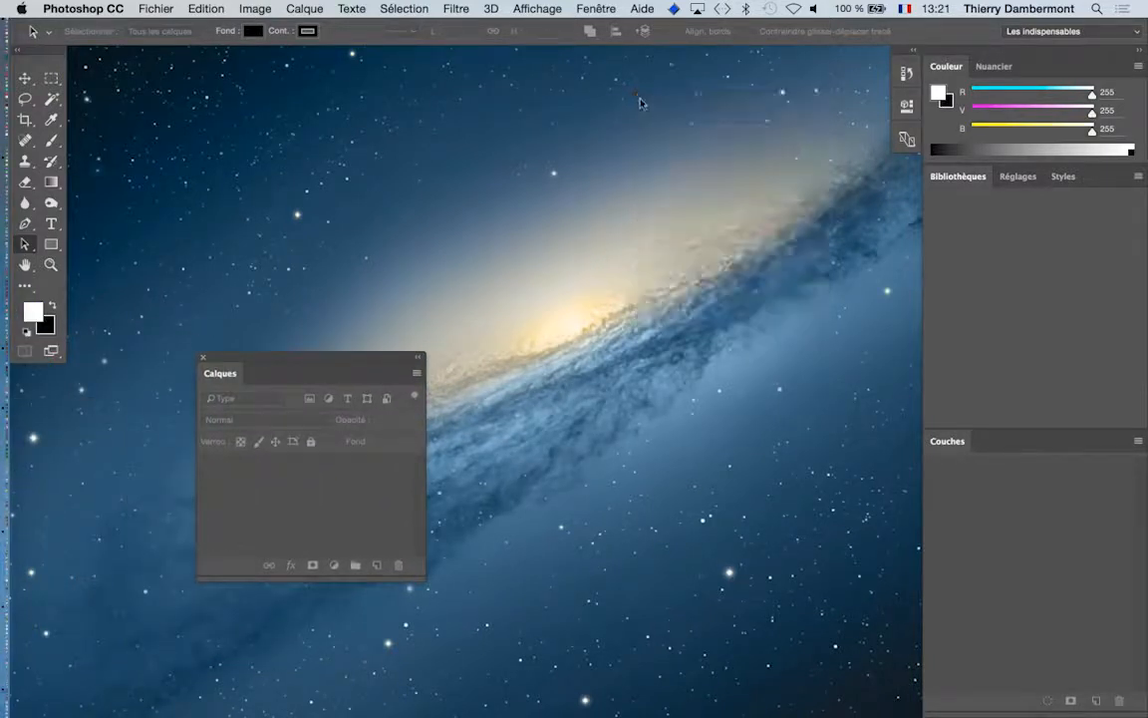
left_click(203, 359)
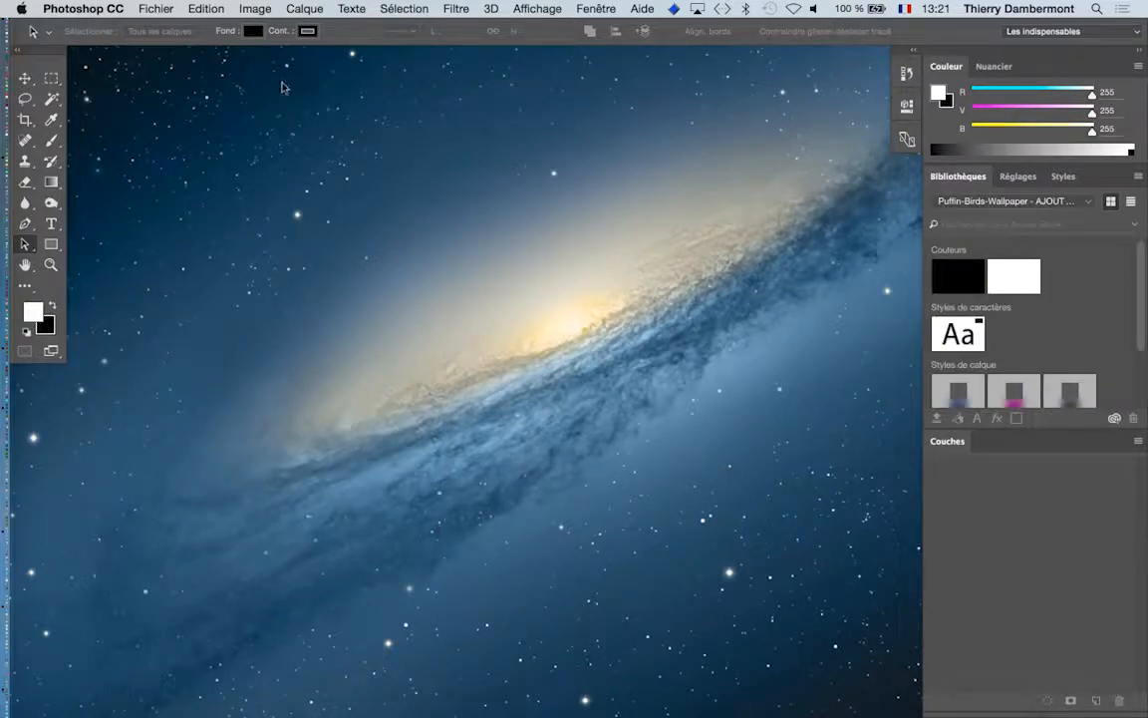
Open the 15049 car illustration PNG from jour 5 - docs, keeping the missing-profile option "Ne pas modifier (pas de gestion des couleurs)"
left_click(144, 8)
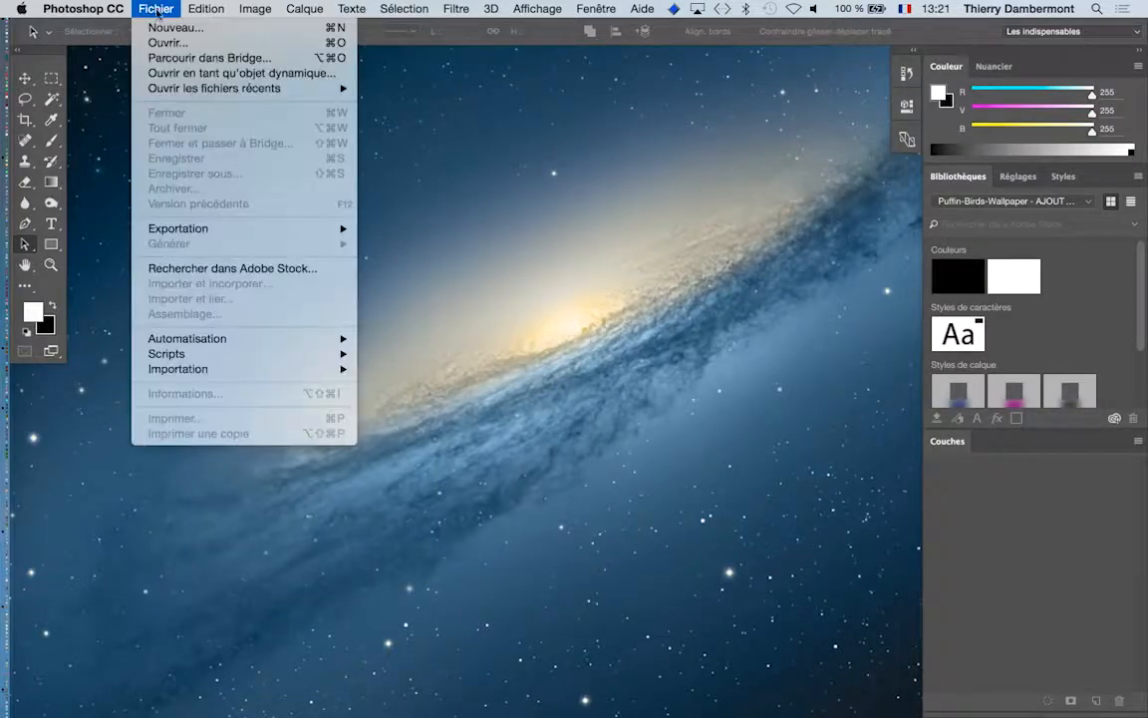
left_click(154, 41)
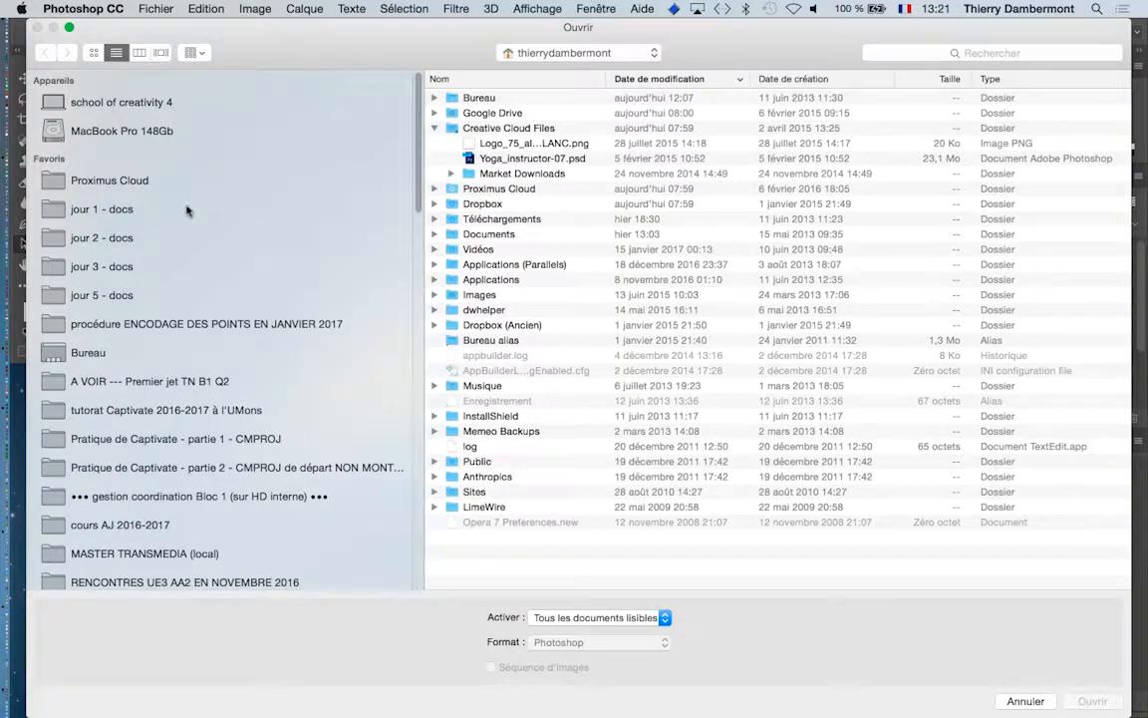
left_click(154, 296)
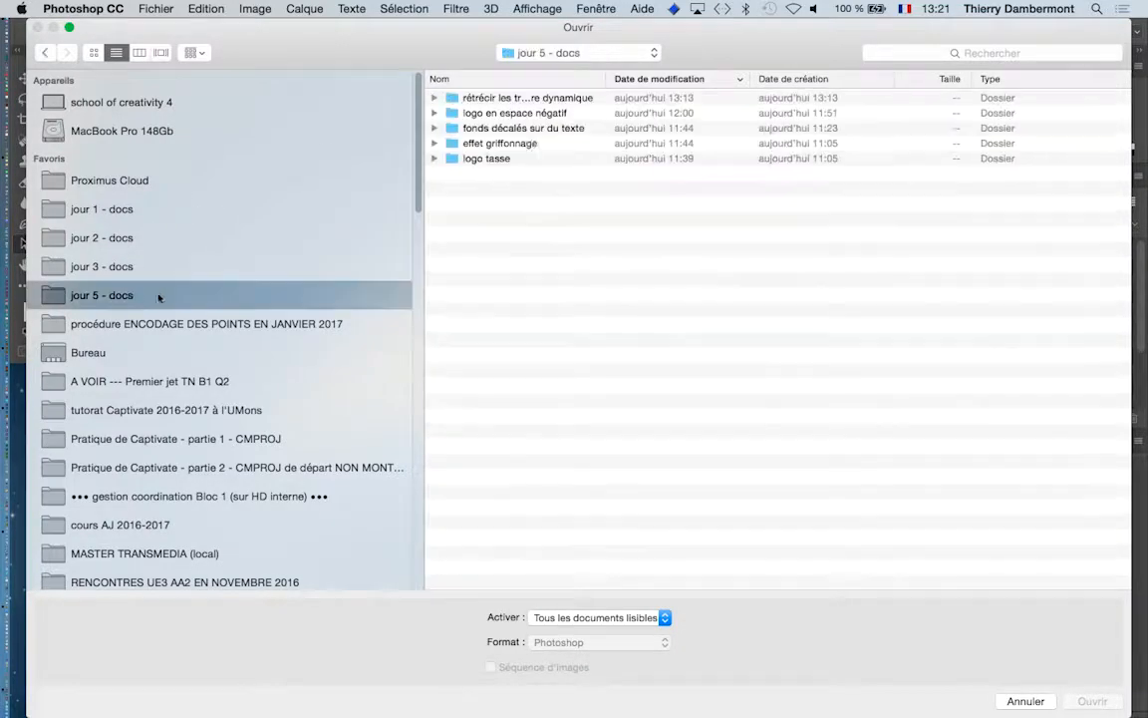
double_click(598, 98)
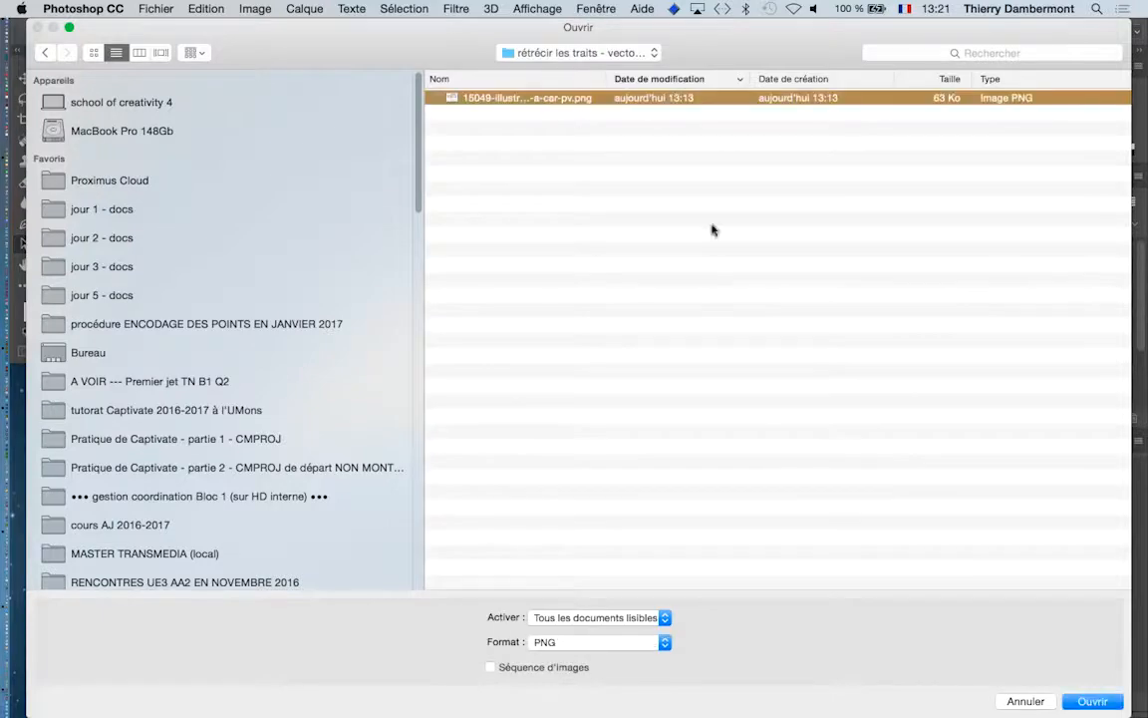
left_click(1091, 702)
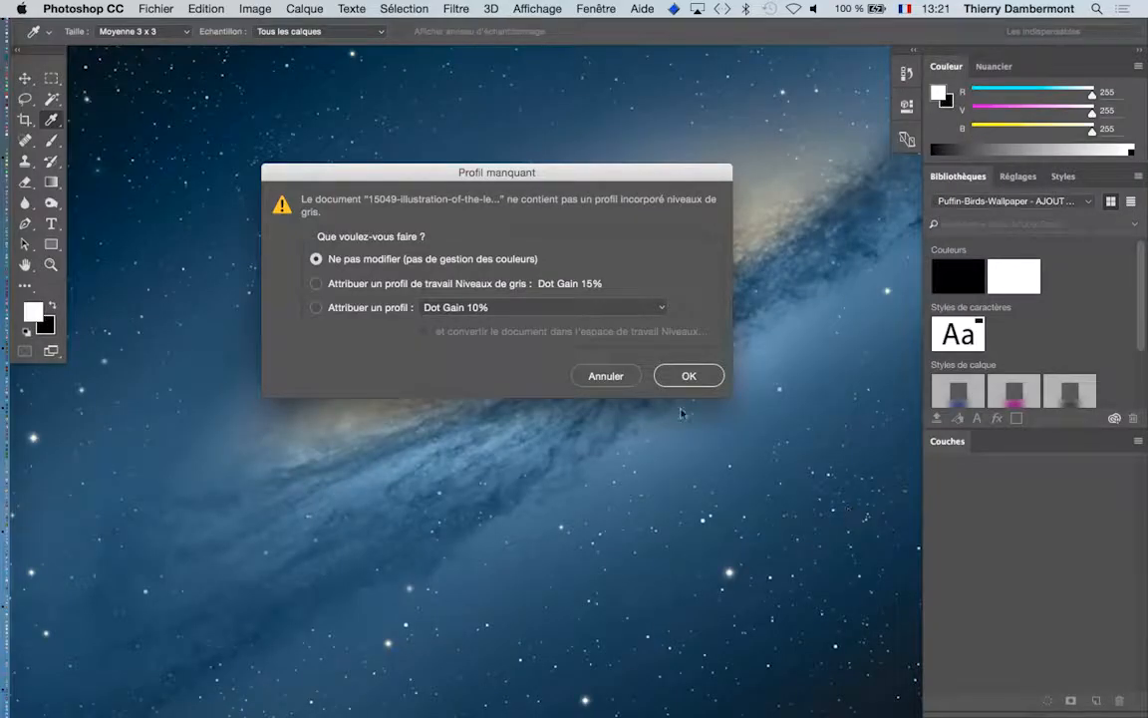
left_click(688, 376)
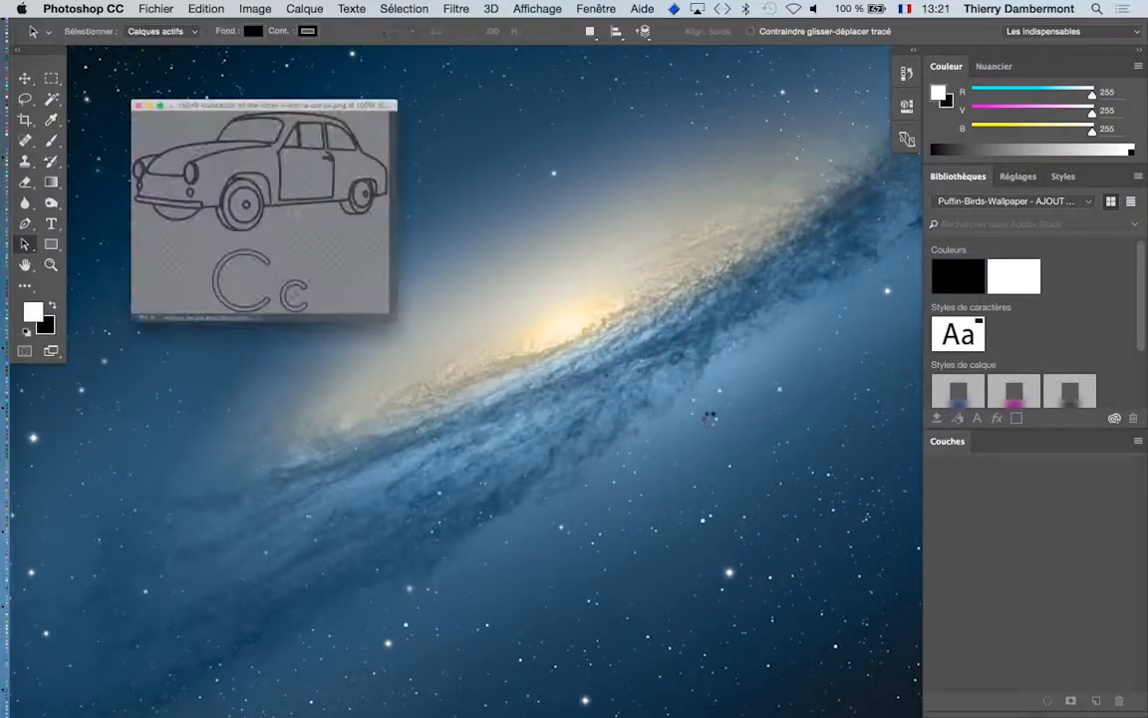
Flatten the car illustration to replace its transparent background with white
scroll(669, 415, "up", 2)
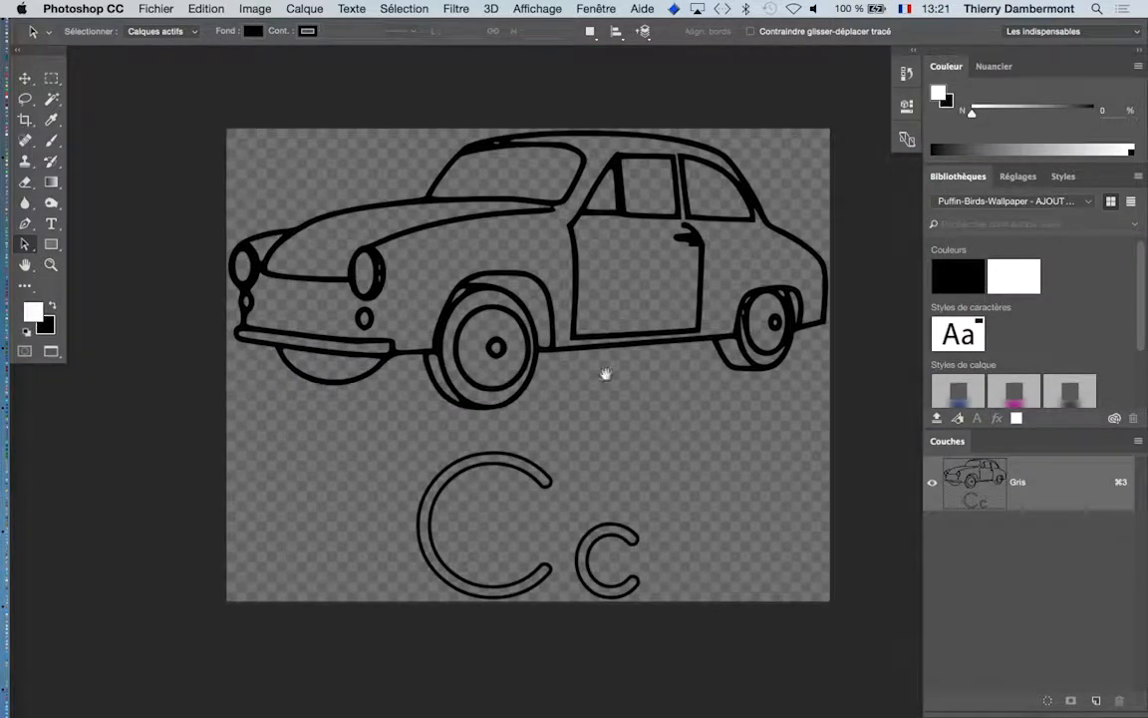
left_click_drag(605, 373, 507, 399)
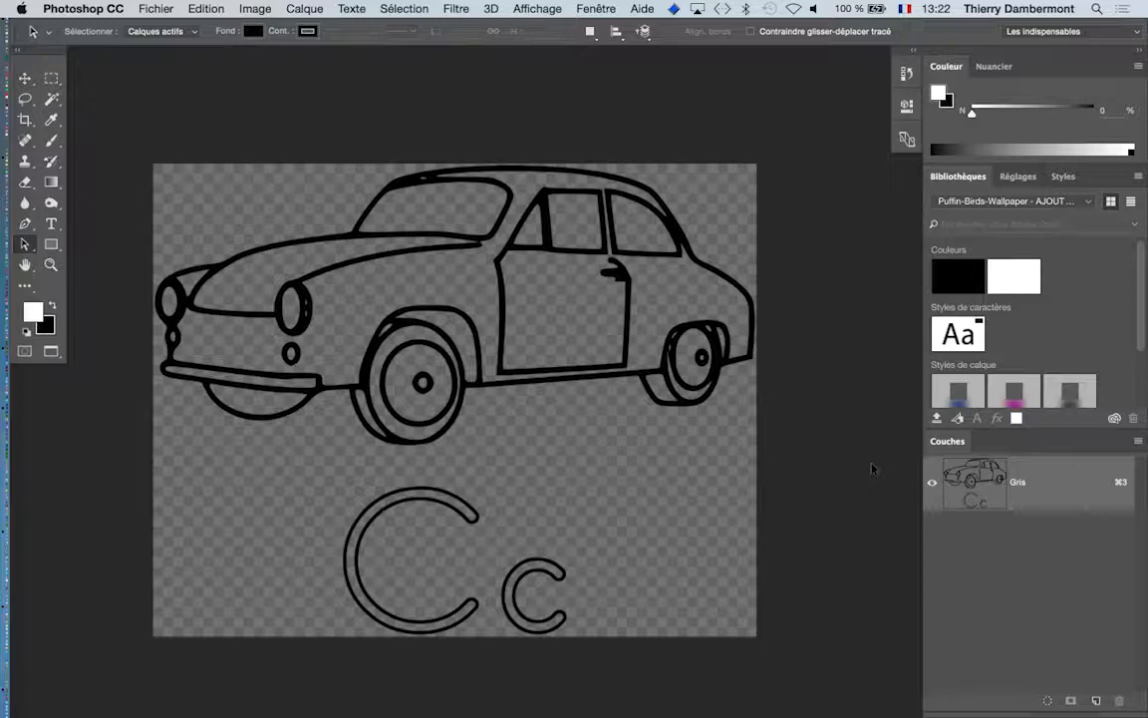
left_click(320, 8)
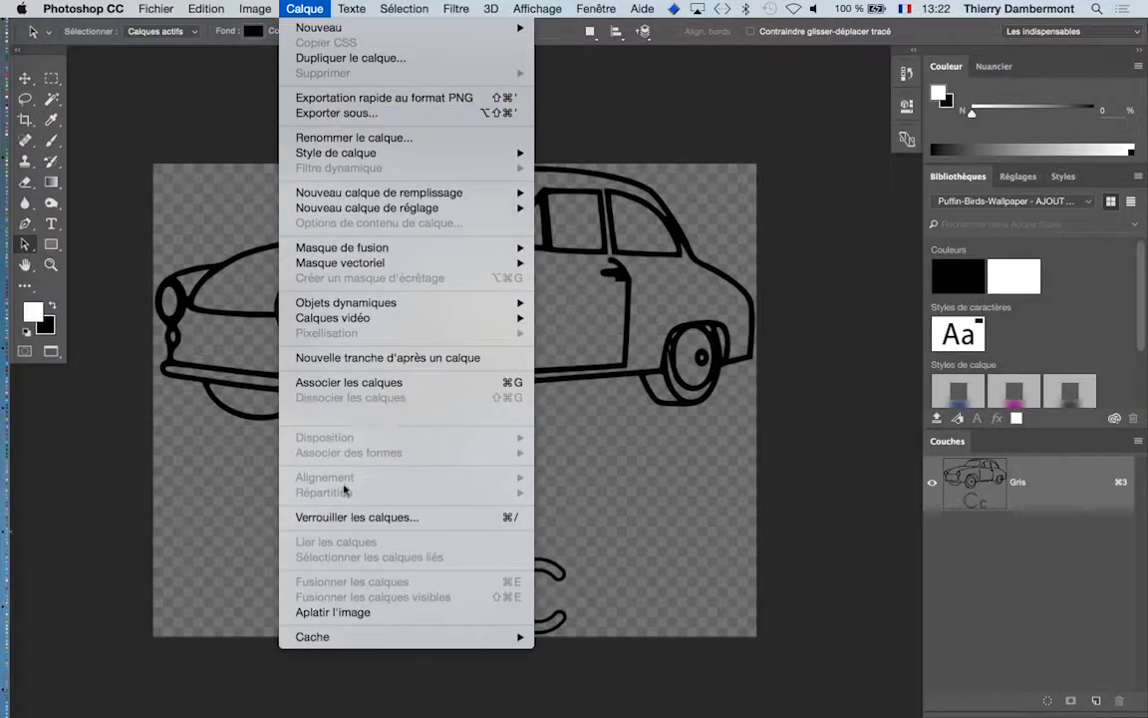
left_click(333, 612)
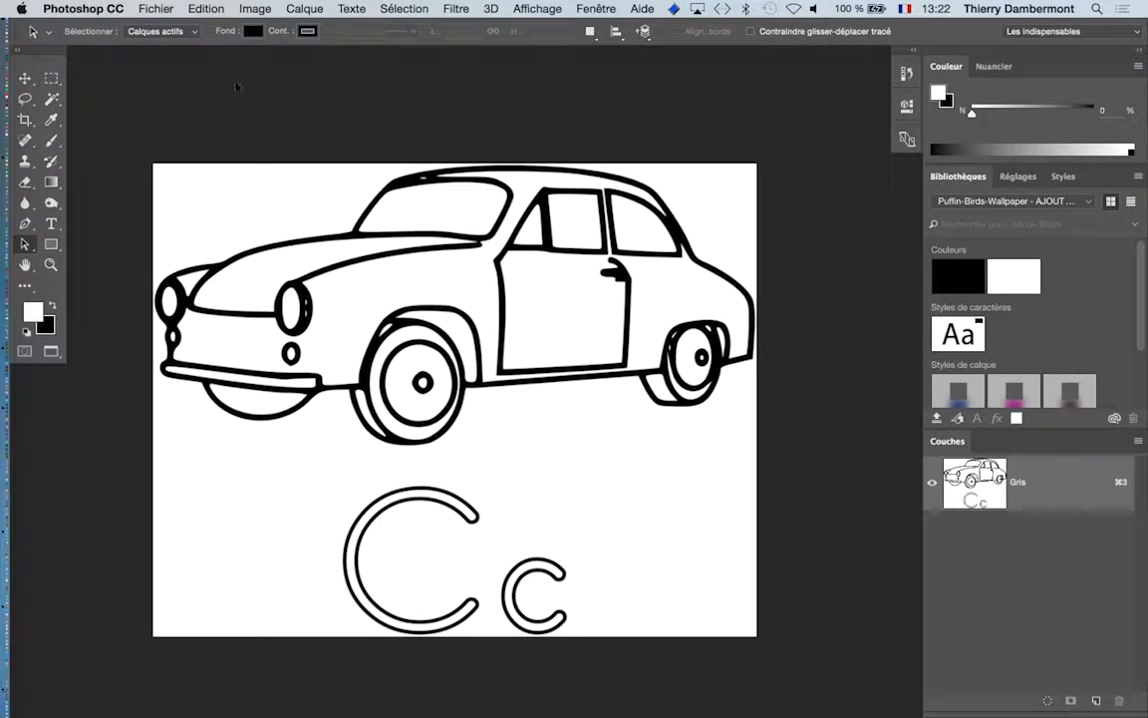
Undock the tool palette and reset the foreground and background colours to default black and white
left_click_drag(45, 47, 69, 96)
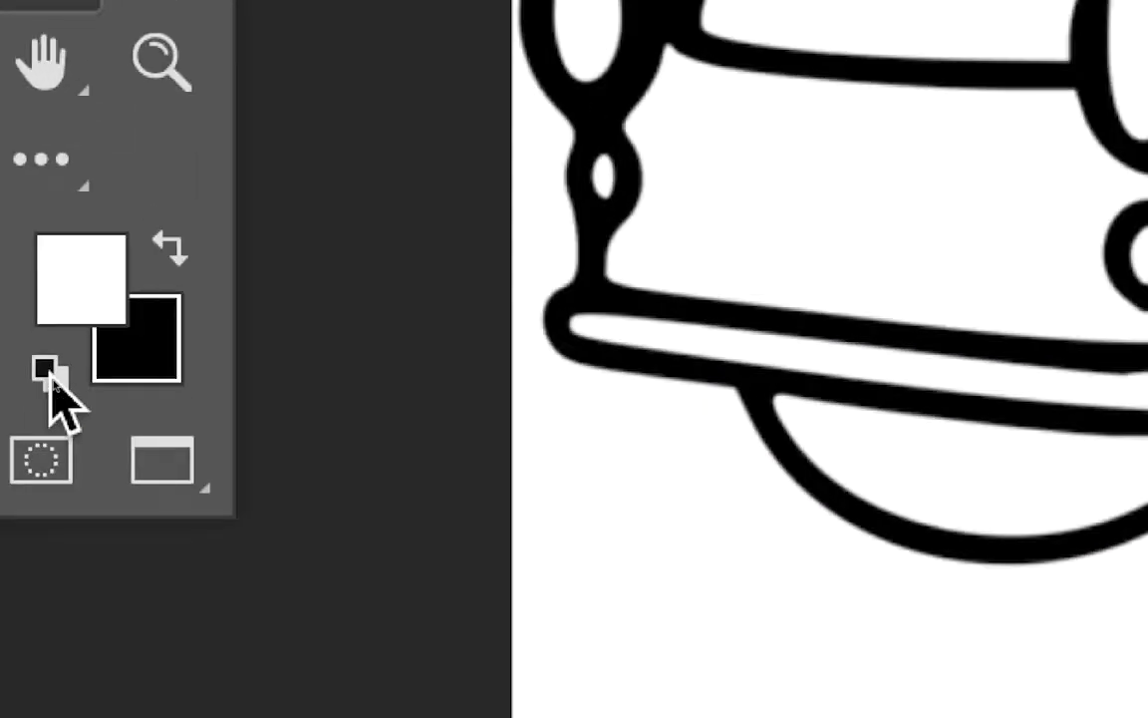
left_click(48, 377)
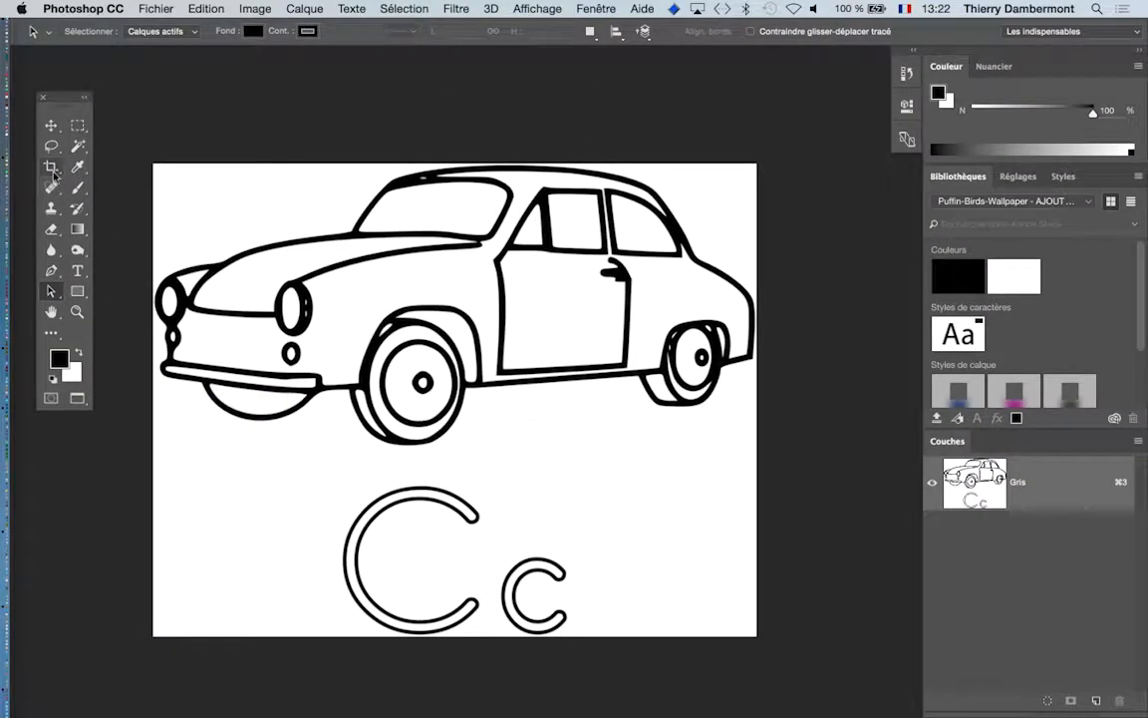
Crop out the letters below the car while extending the canvas above and on both sides, and flatten the image onto white
key("super+plus")
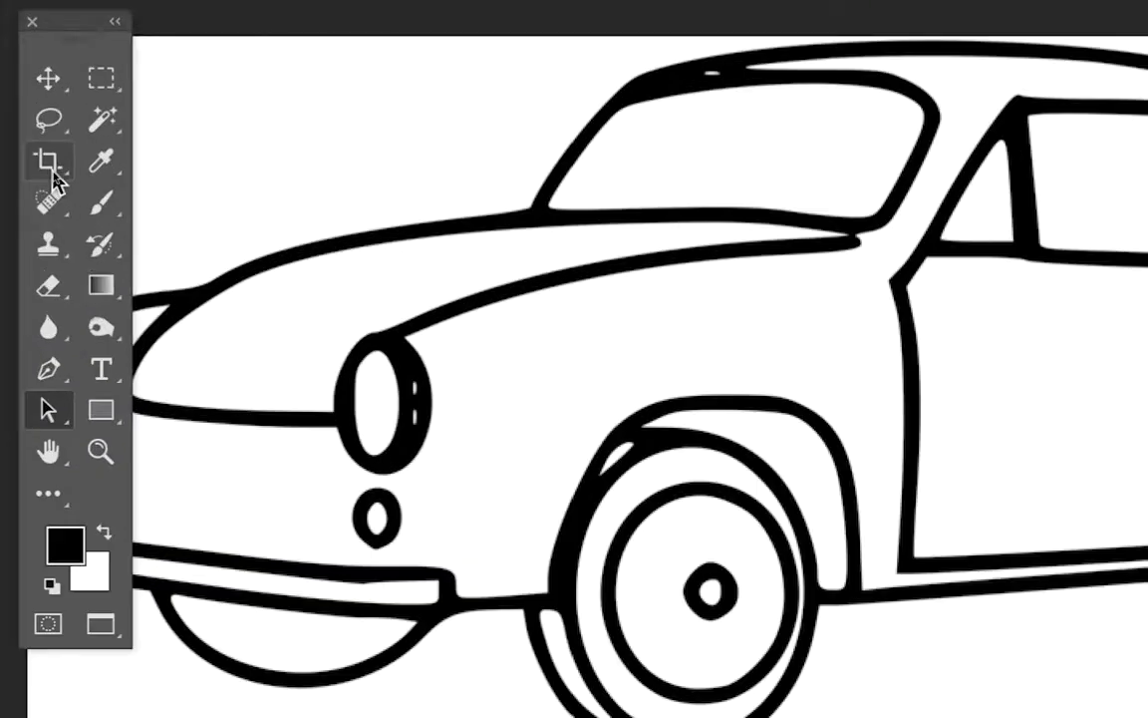
left_click(50, 162)
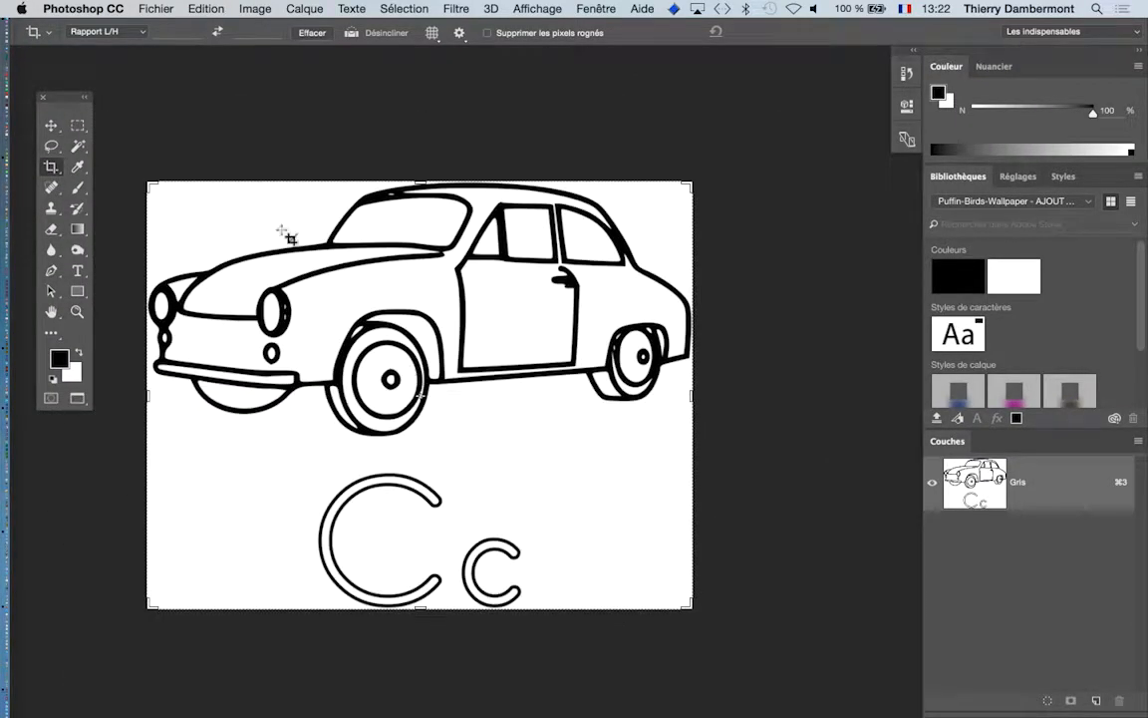
left_click_drag(227, 232, 286, 199)
mouse_move(208, 154)
left_mouse_down()
mouse_move(180, 120)
mouse_move(198, 149)
left_mouse_up()
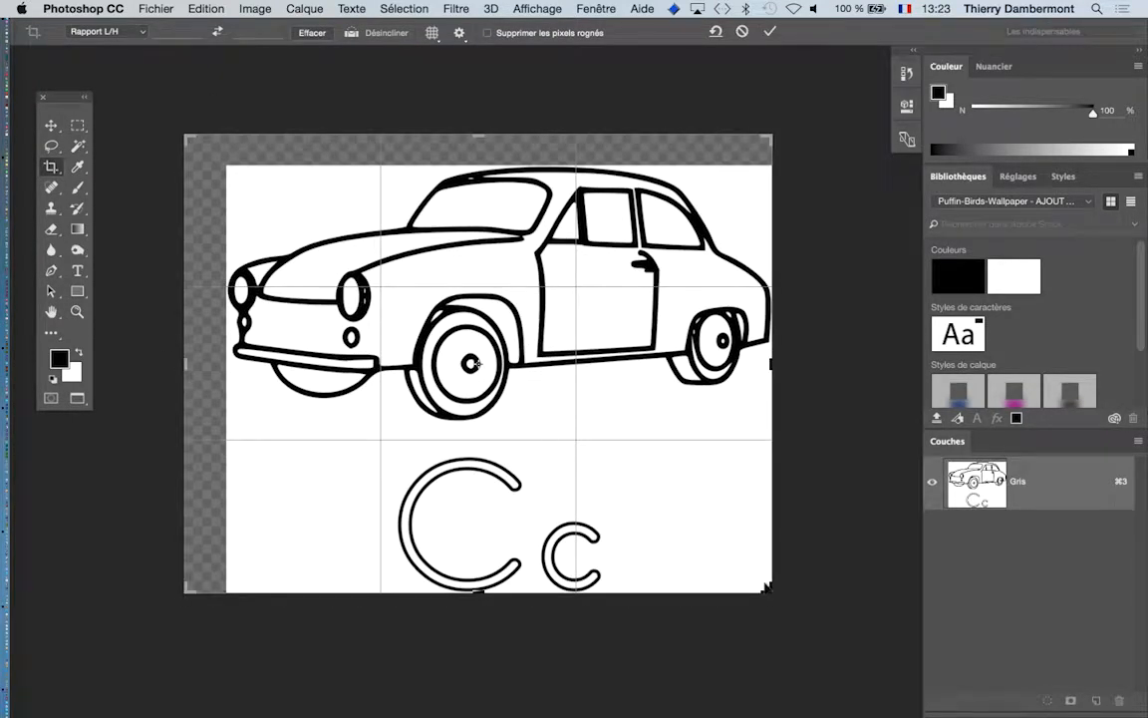
left_click_drag(770, 590, 801, 515)
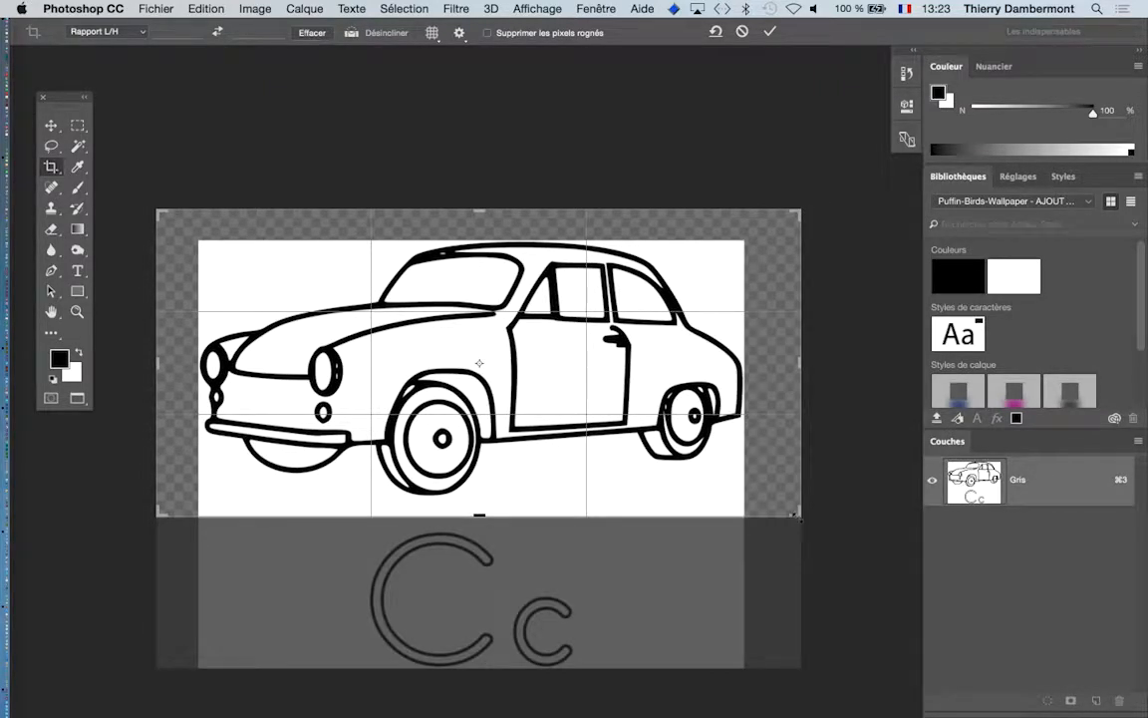
key("Return")
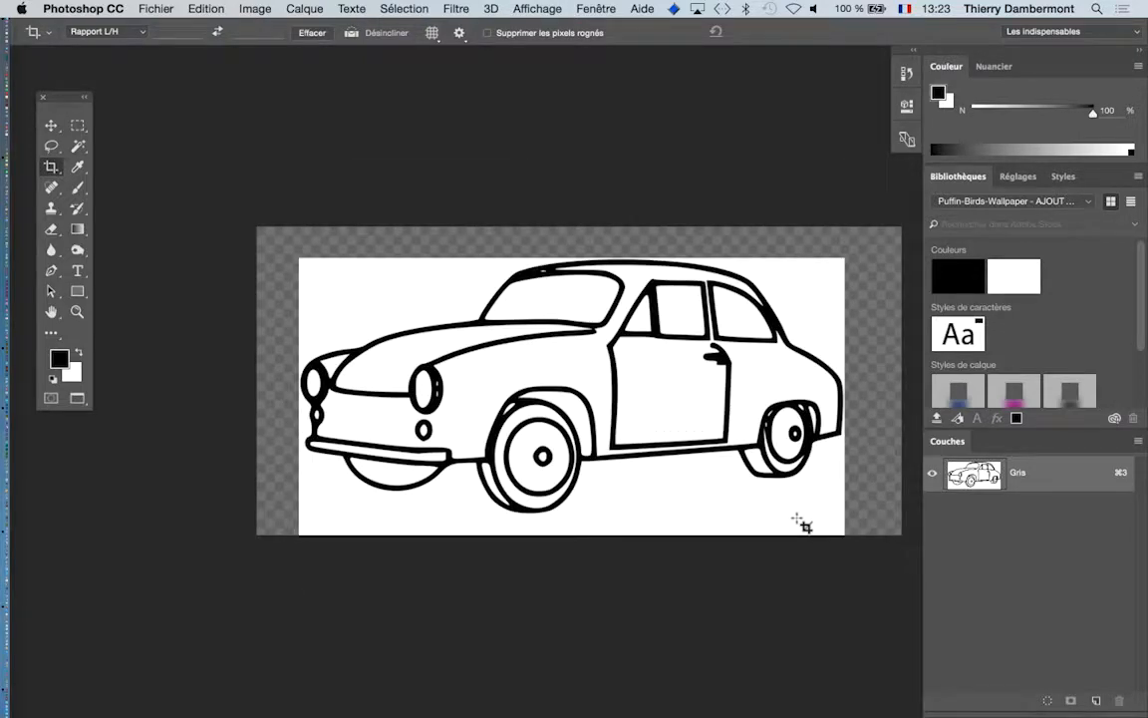
left_click(304, 9)
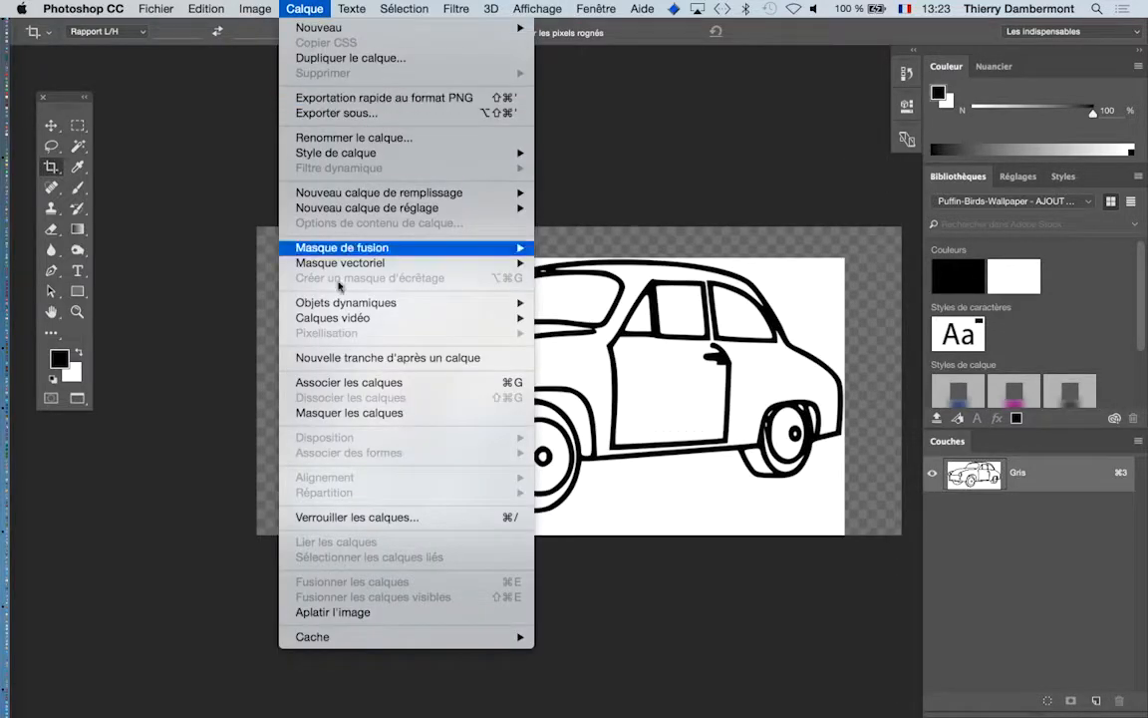
left_click(389, 614)
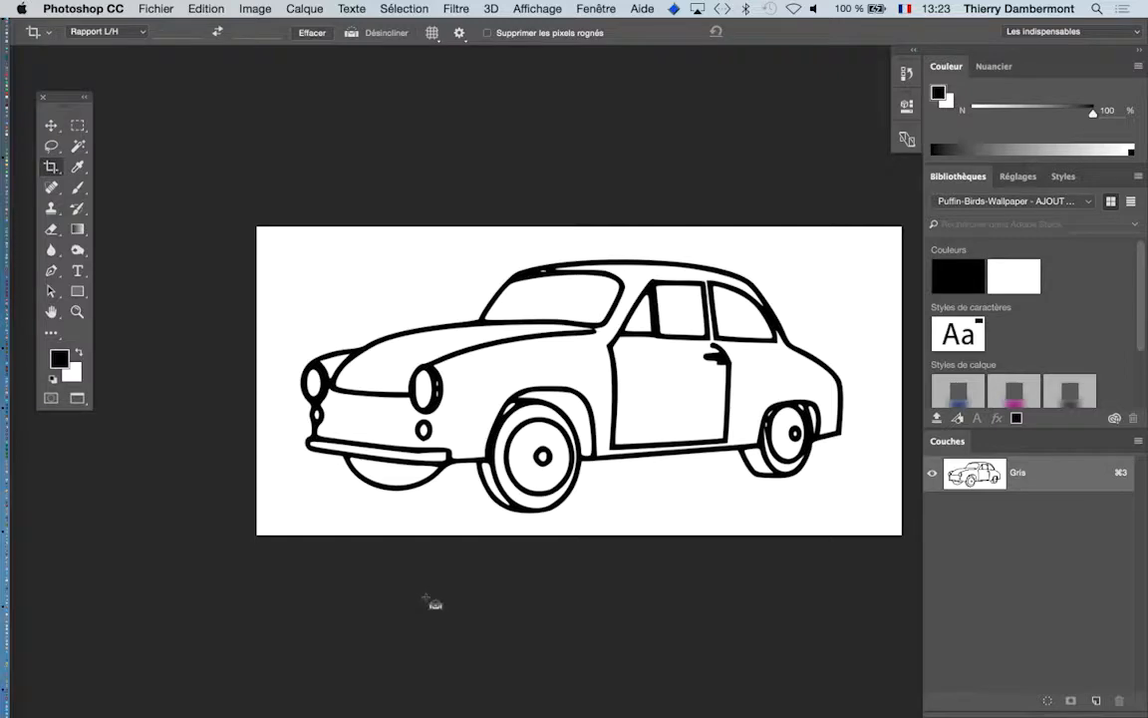
Save the cropped car illustration as a PNG under its existing name in the same folder, replacing the original file
left_click(167, 7)
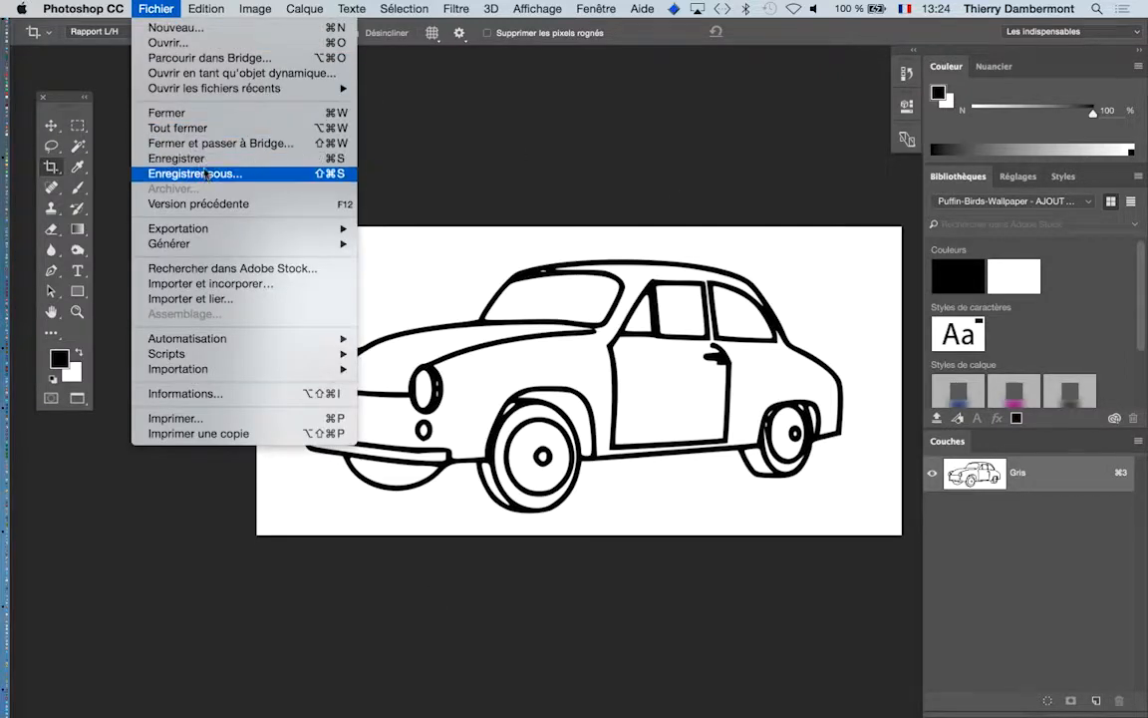
left_click(186, 171)
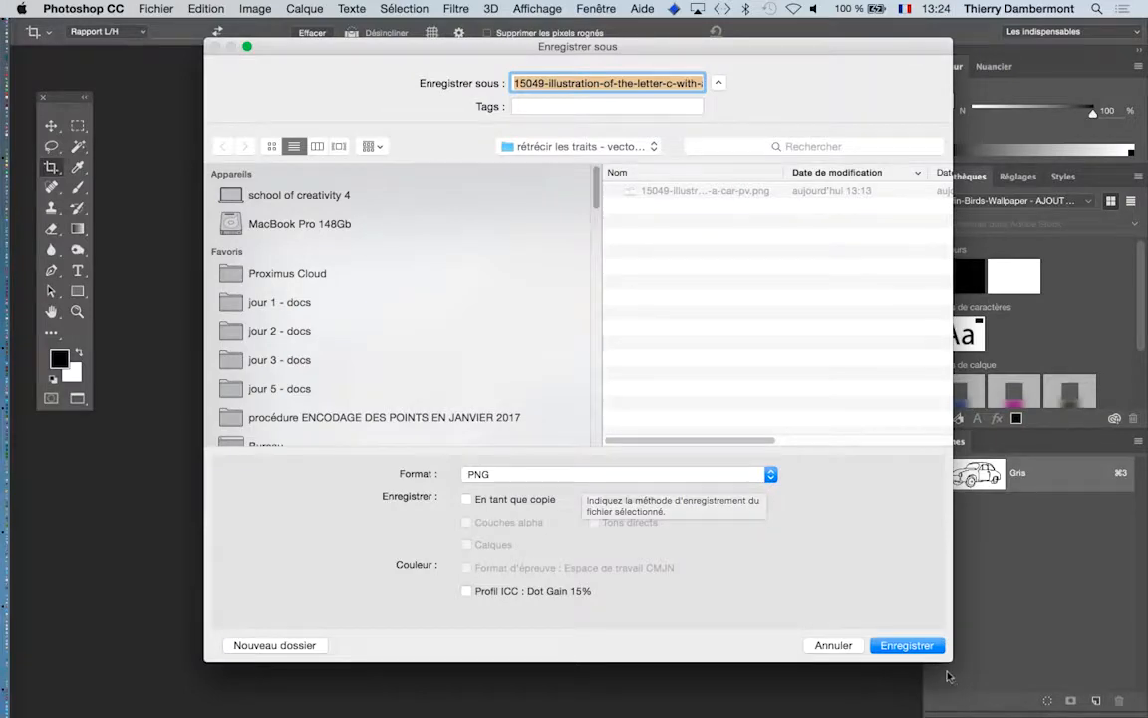
mouse_move(948, 657)
left_mouse_down()
mouse_move(763, 646)
mouse_move(919, 646)
left_mouse_up()
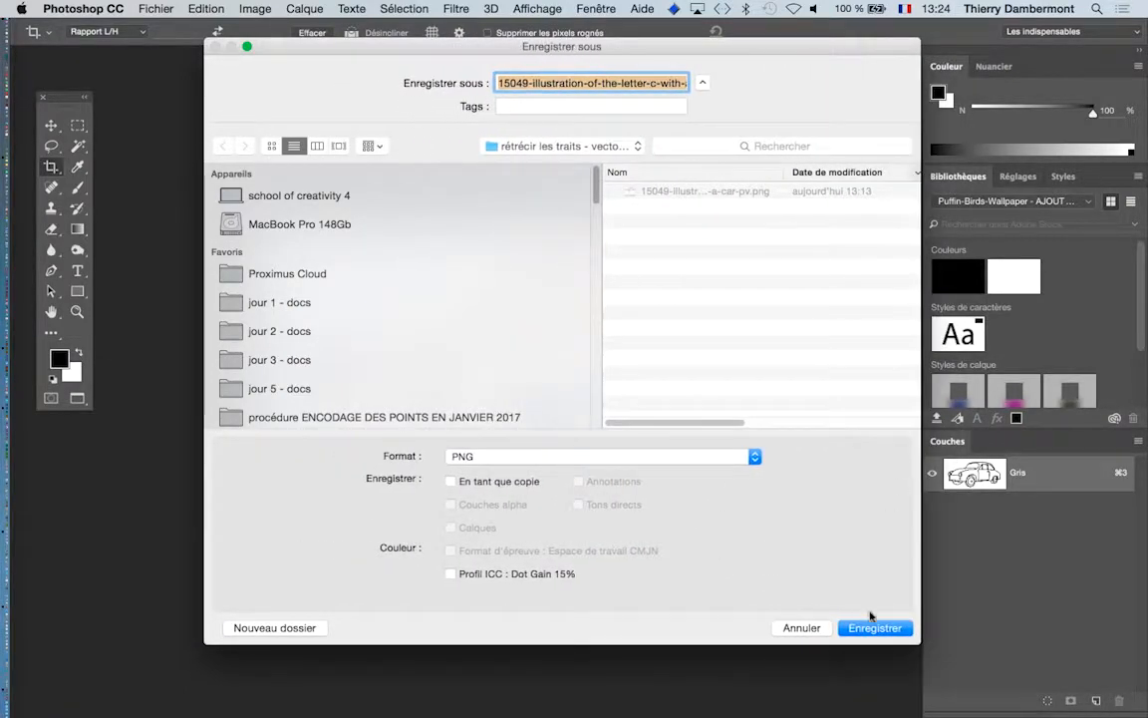
left_click(638, 81)
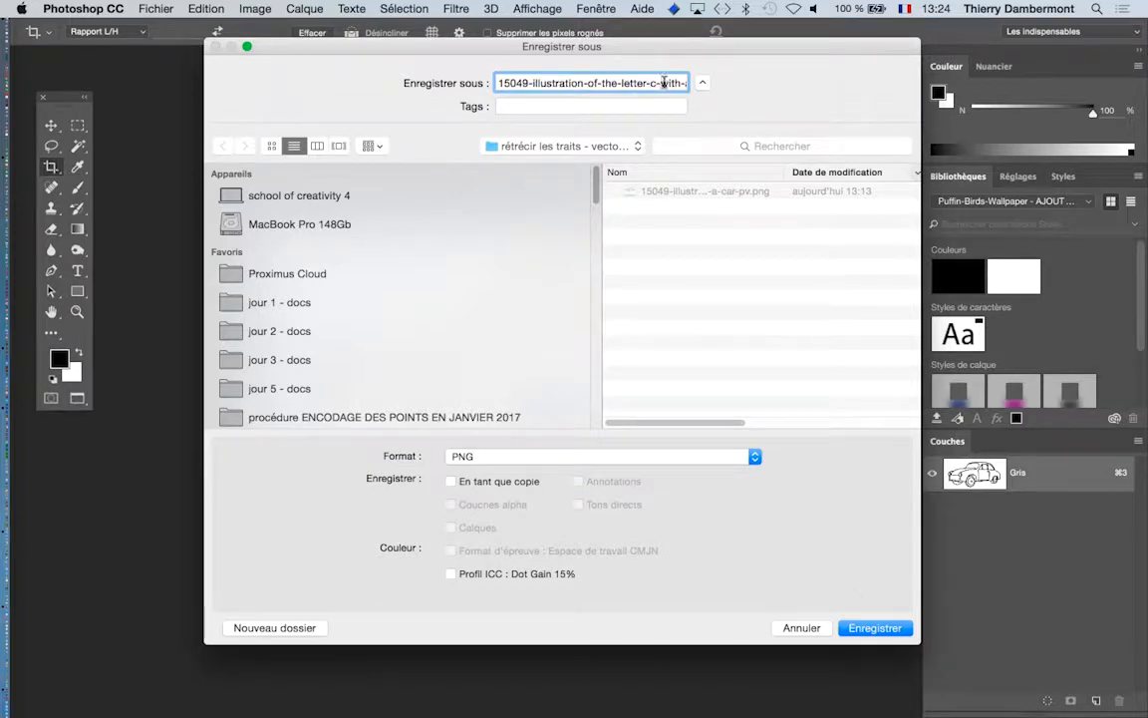
left_click(863, 626)
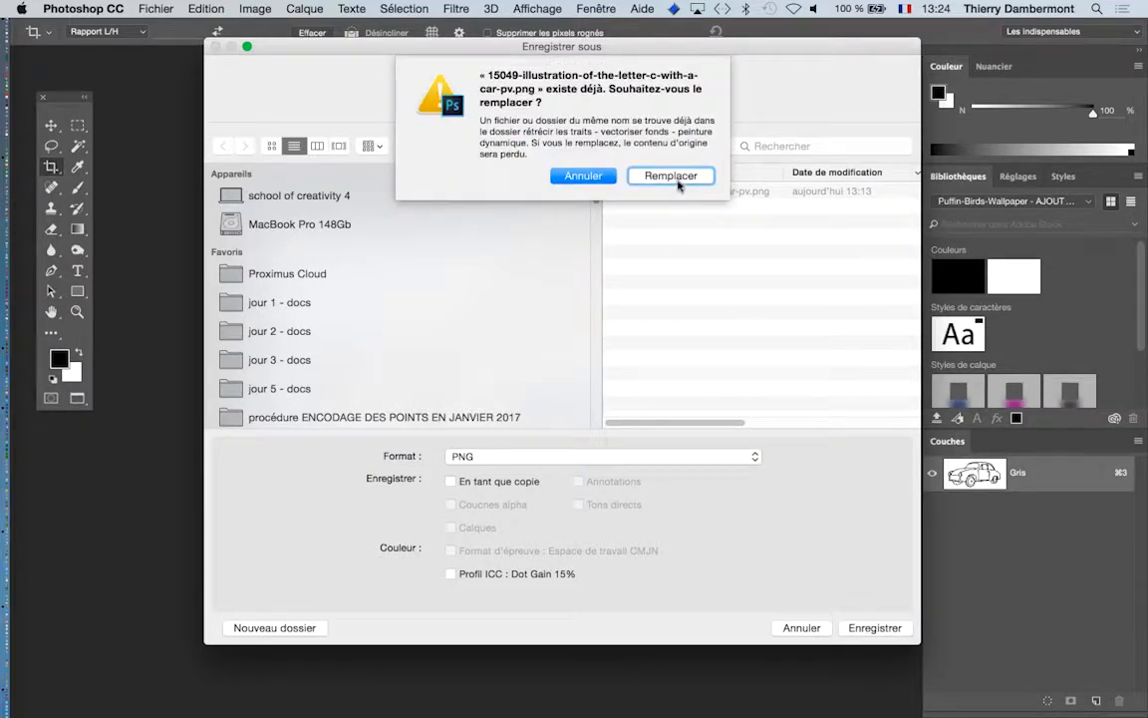
left_click(672, 180)
left_click(714, 286)
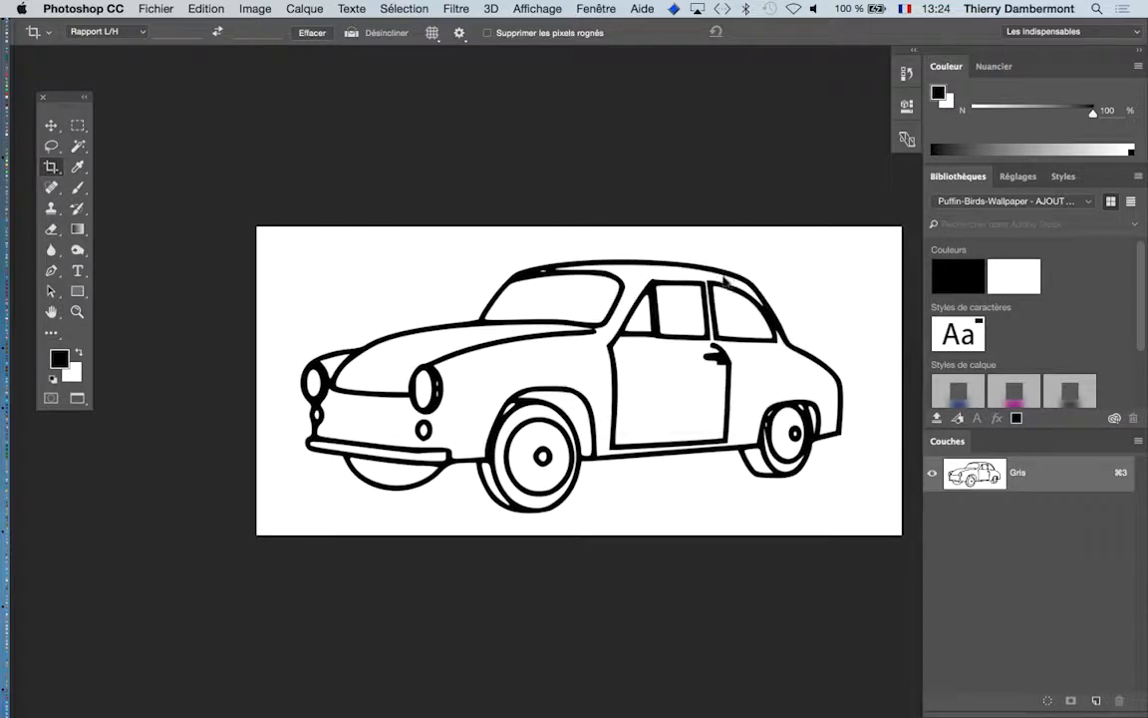
Try thinning the car's outlines with the Maximum filter, previewing radii between 1 and 7 pixels
left_click_drag(635, 285, 496, 186)
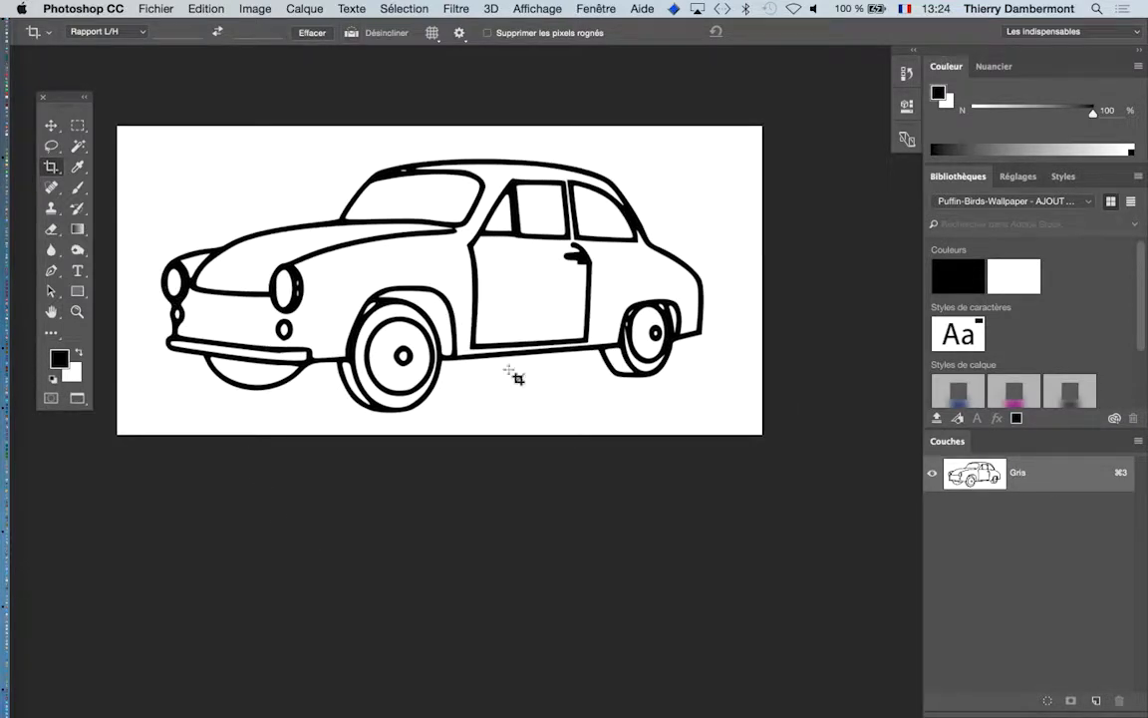
scroll(359, 332, "up", 2)
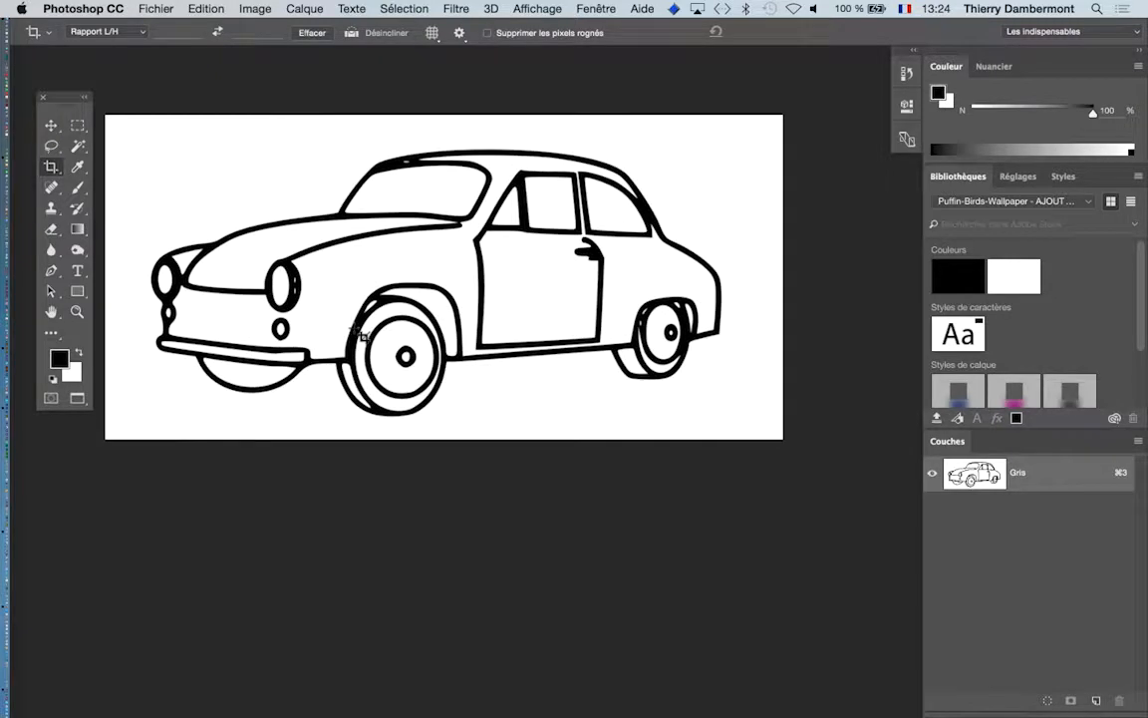
scroll(361, 331, "up", 1)
scroll(399, 339, "up", 1)
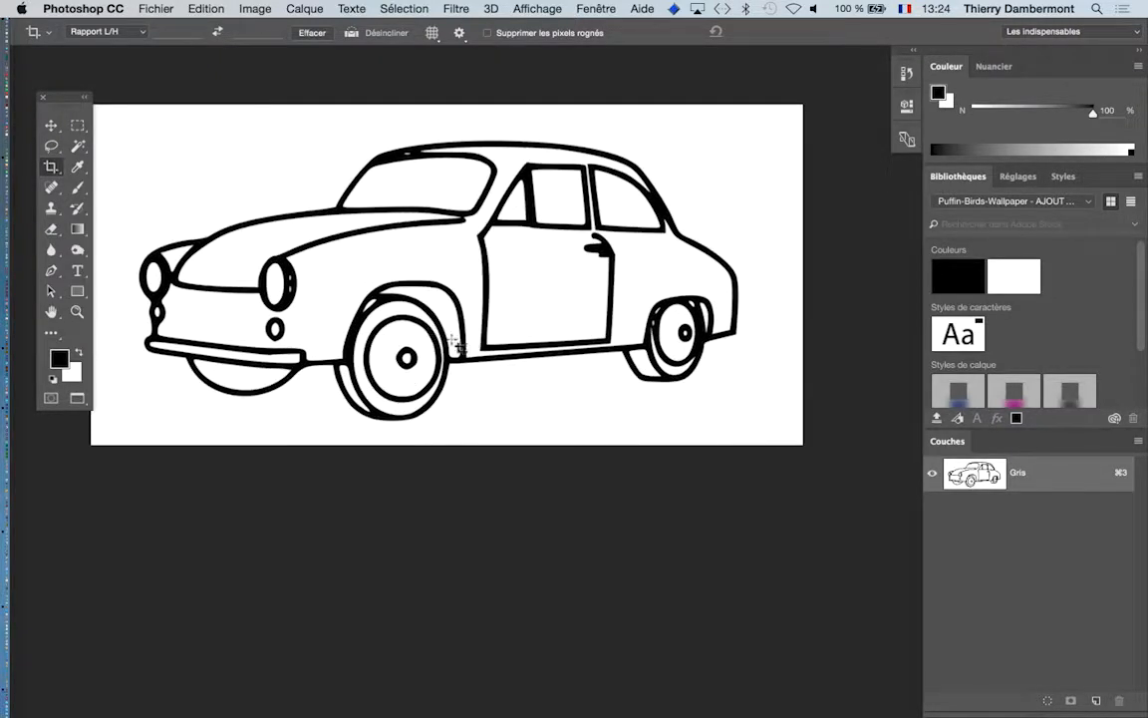
scroll(466, 345, "up", 2)
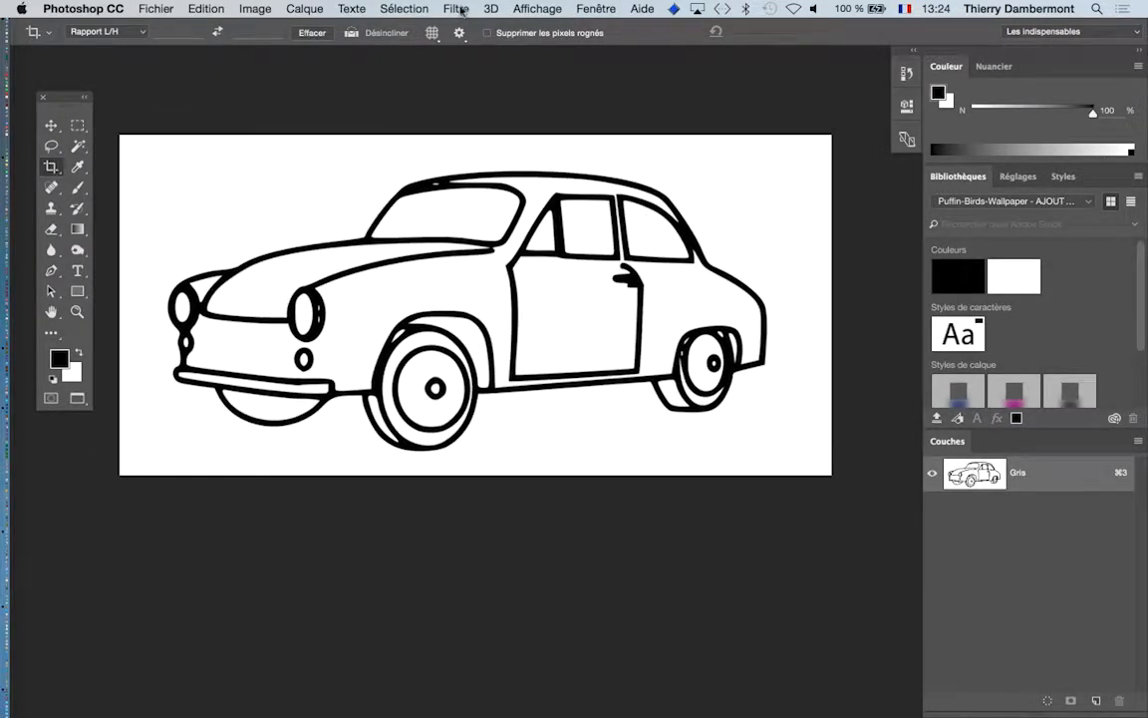
left_click(461, 8)
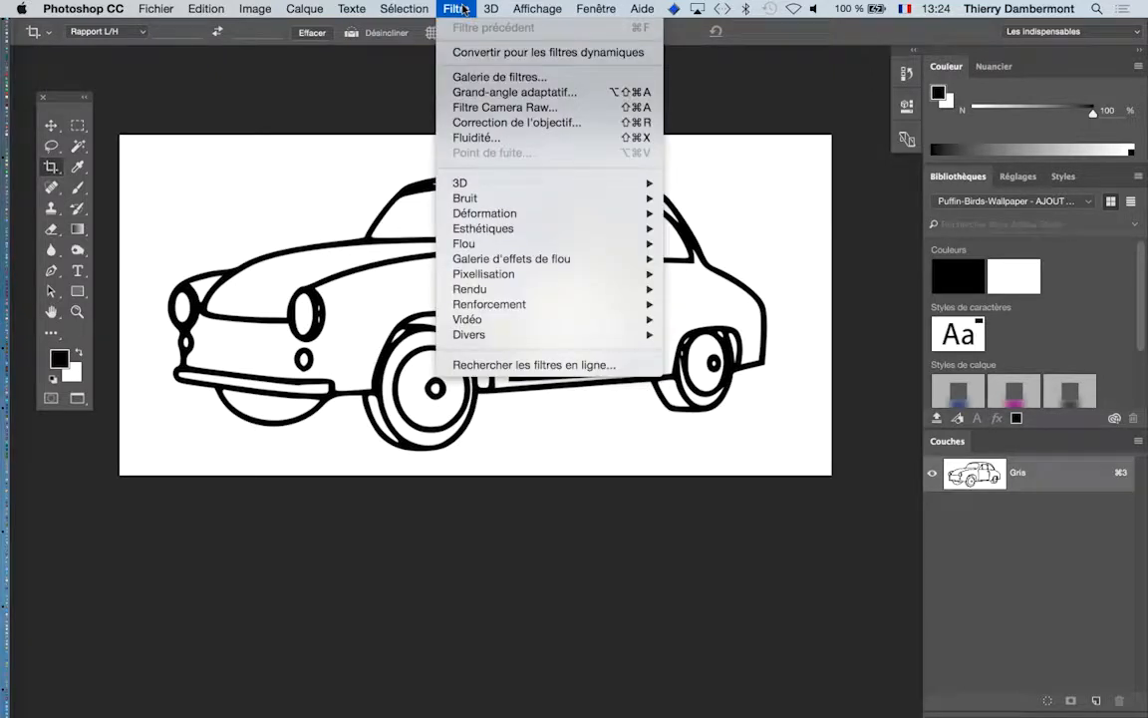
mouse_move(506, 336)
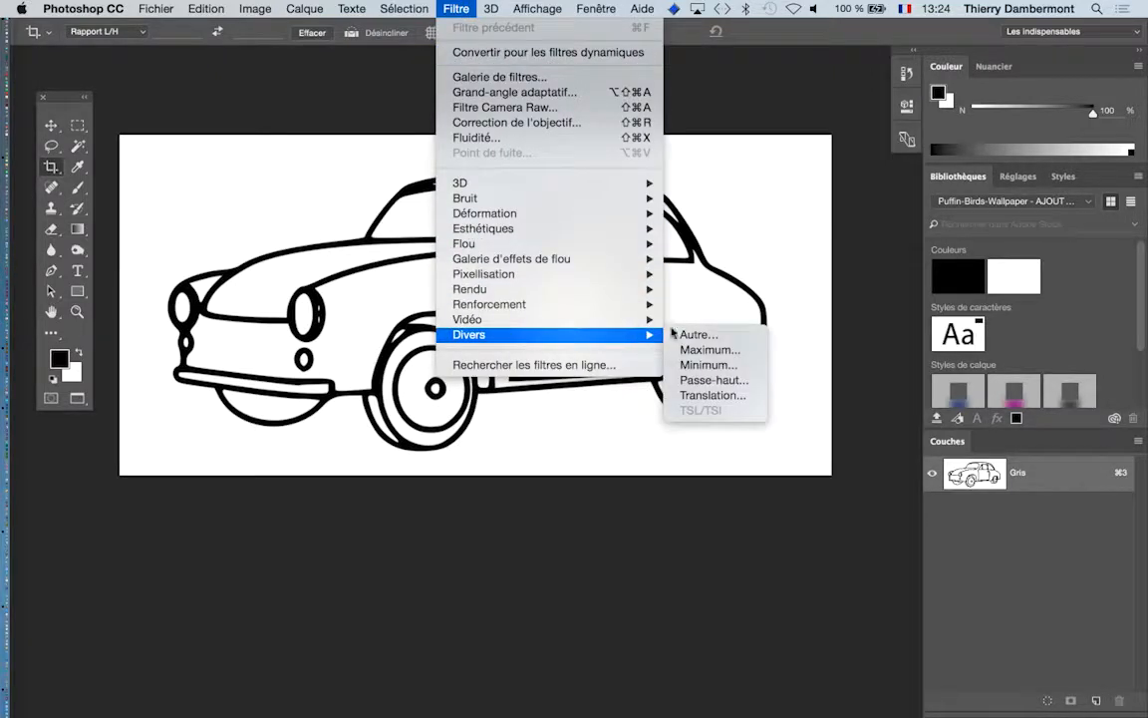
left_click(720, 350)
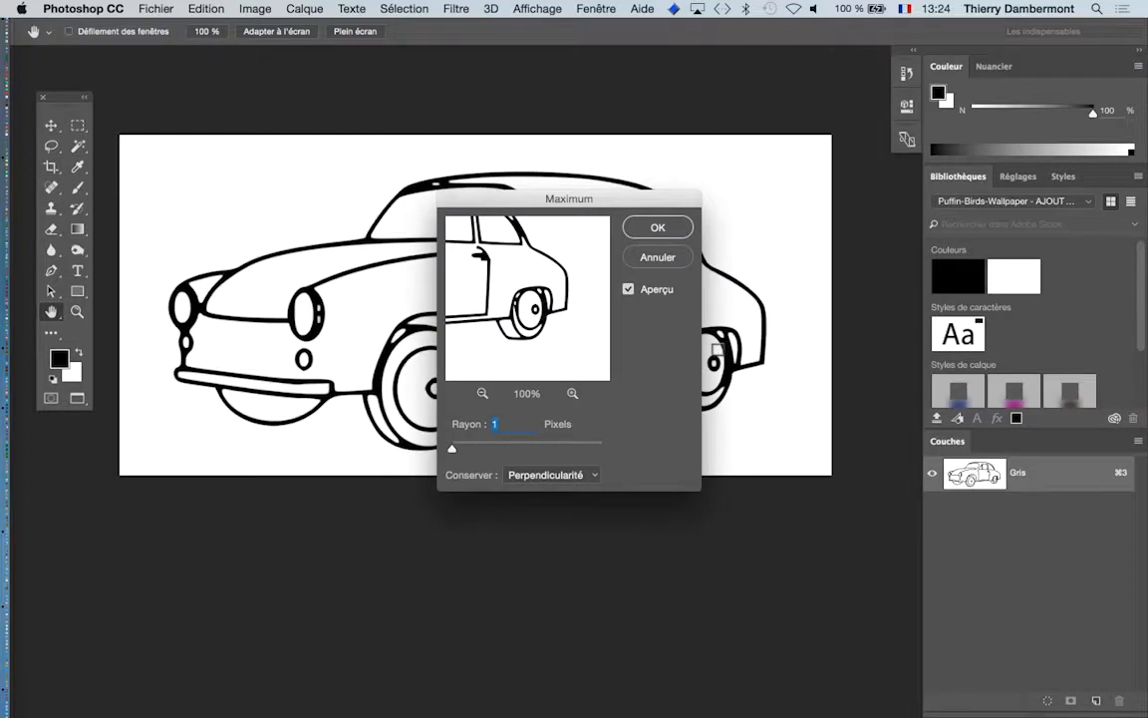
left_click_drag(630, 203, 962, 189)
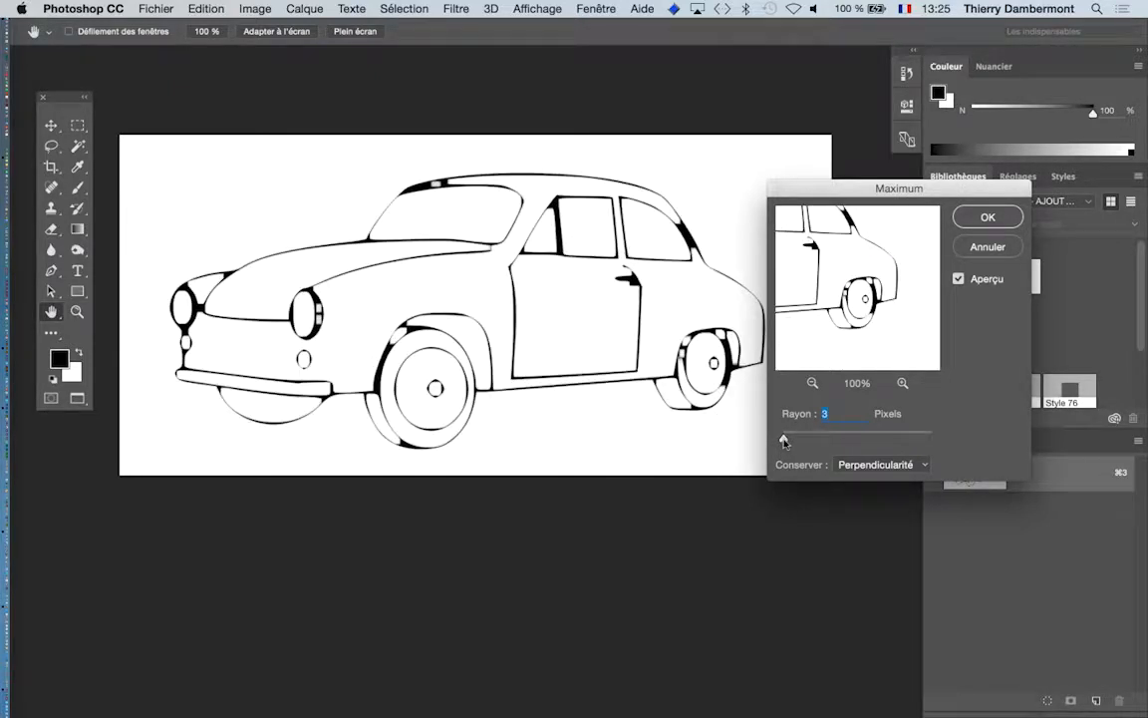
key("Up")
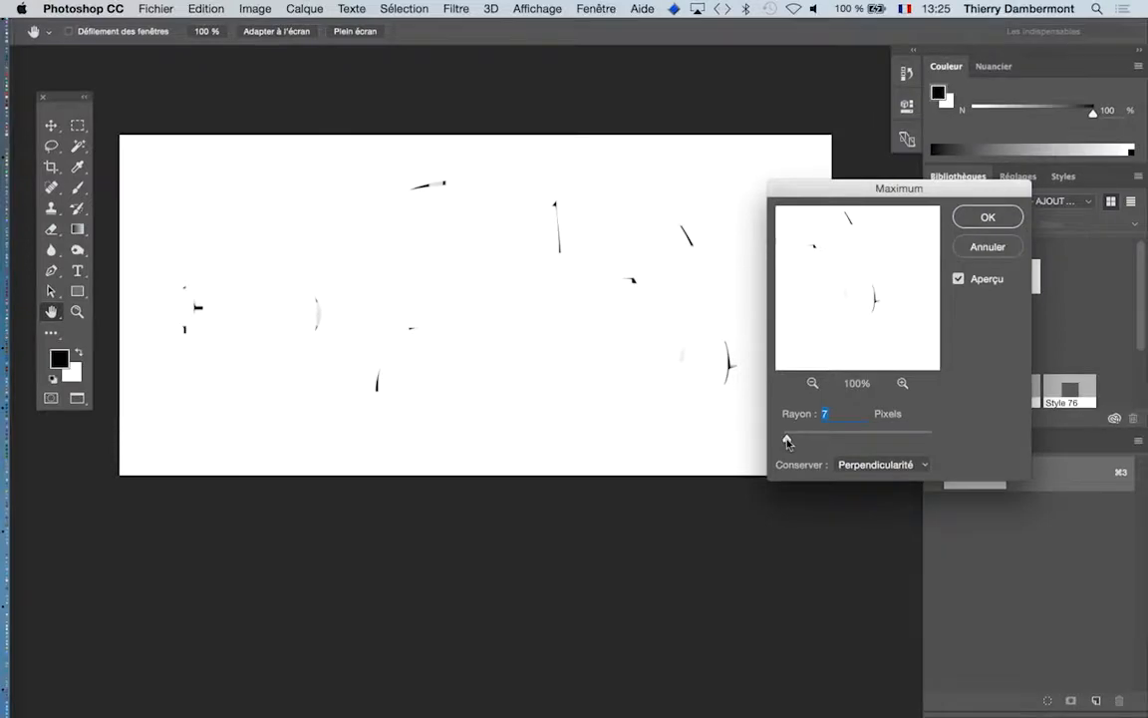
left_click_drag(784, 439, 774, 443)
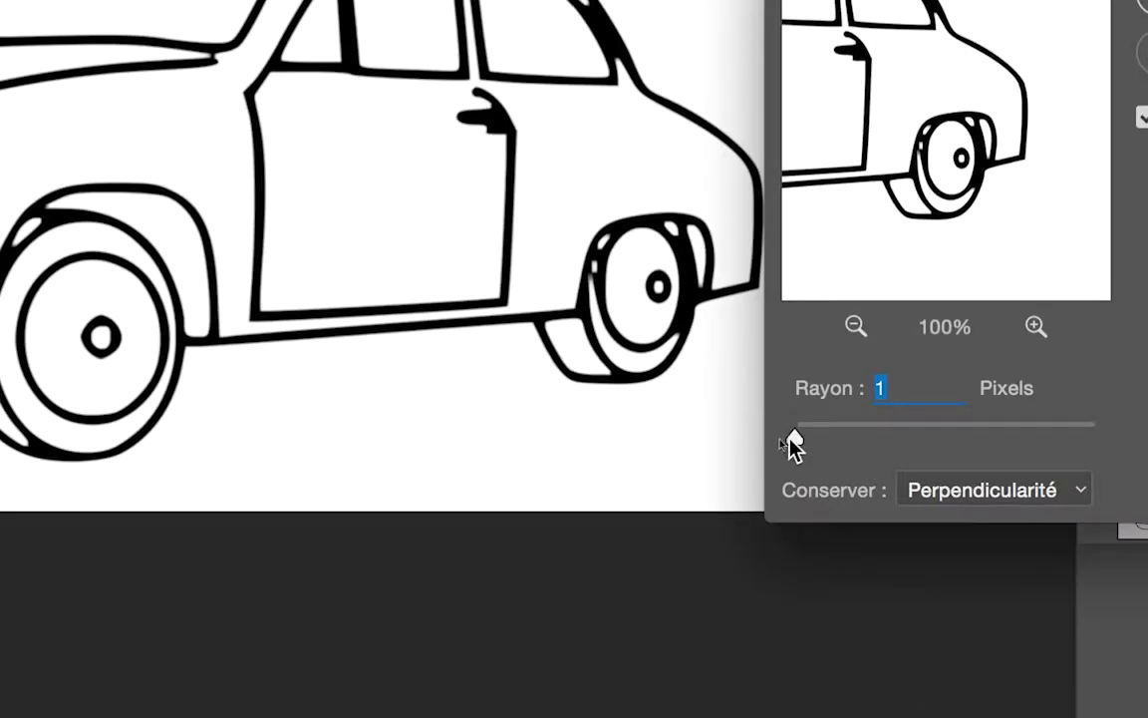
left_click_drag(795, 436, 802, 451)
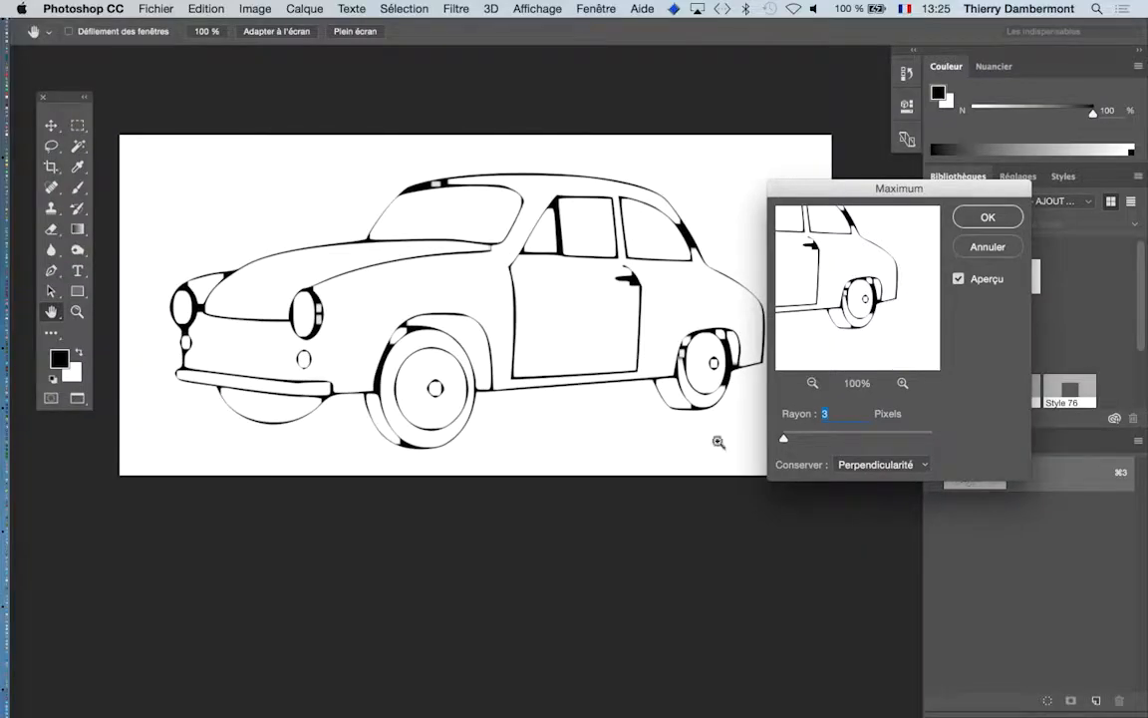
Try a fractional Maximum radius of 3,5 pixels and cancel the filter
type("2")
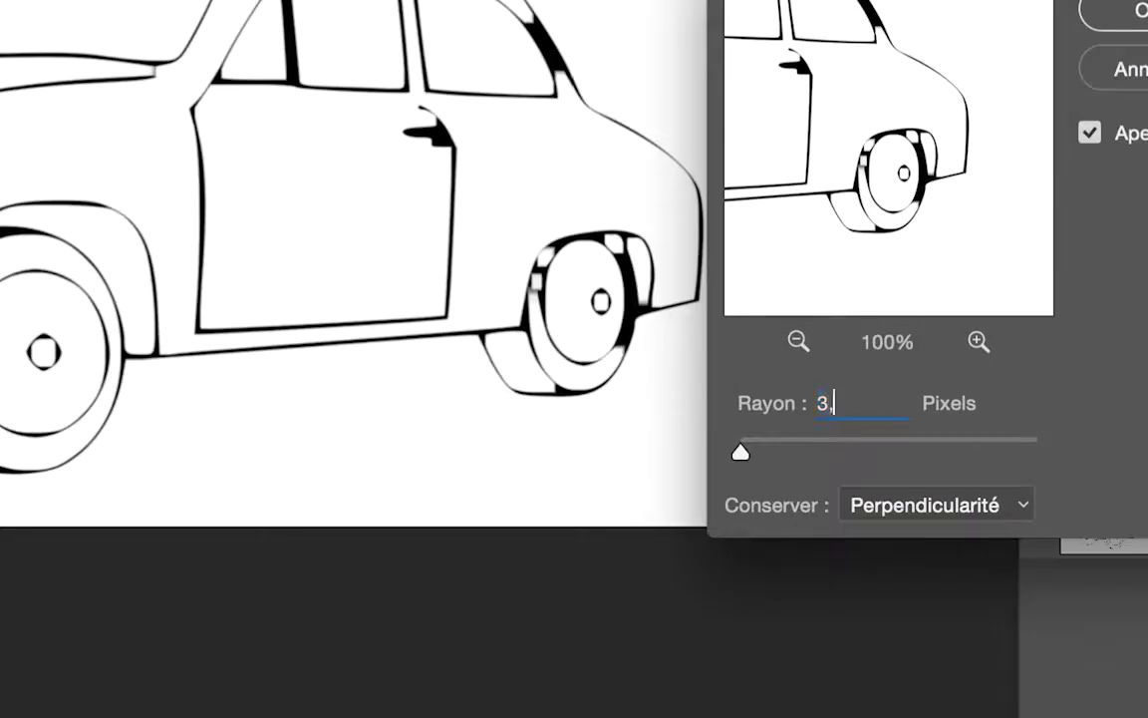
type("5")
key("Tab")
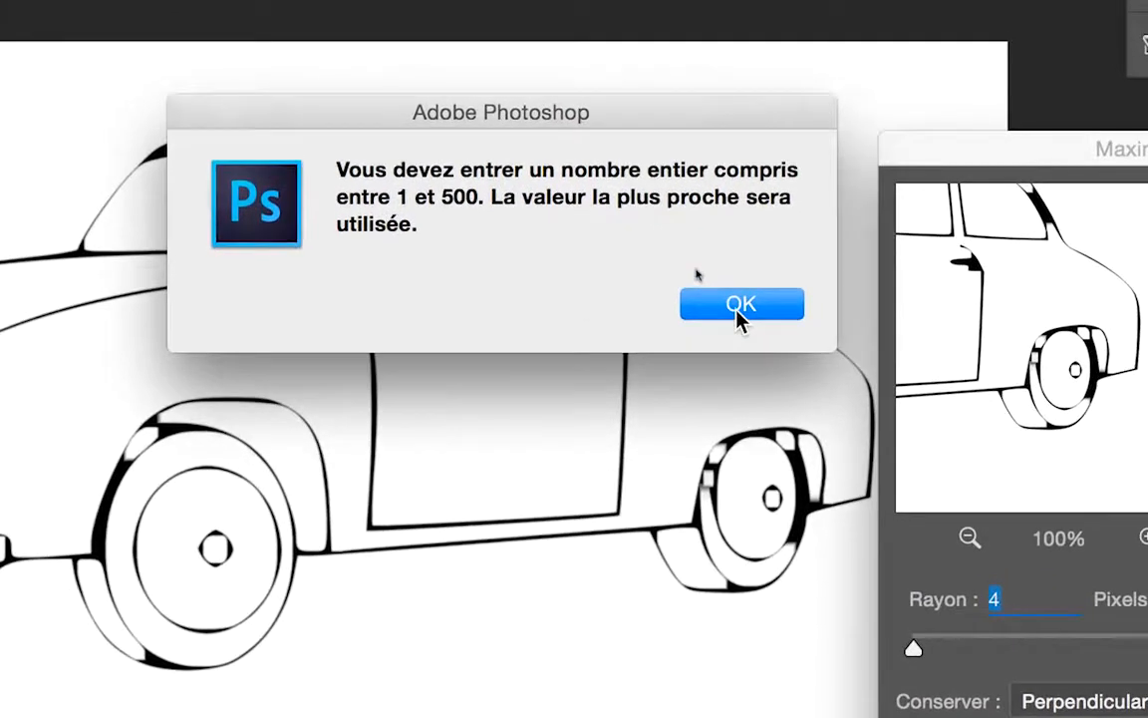
left_click(739, 309)
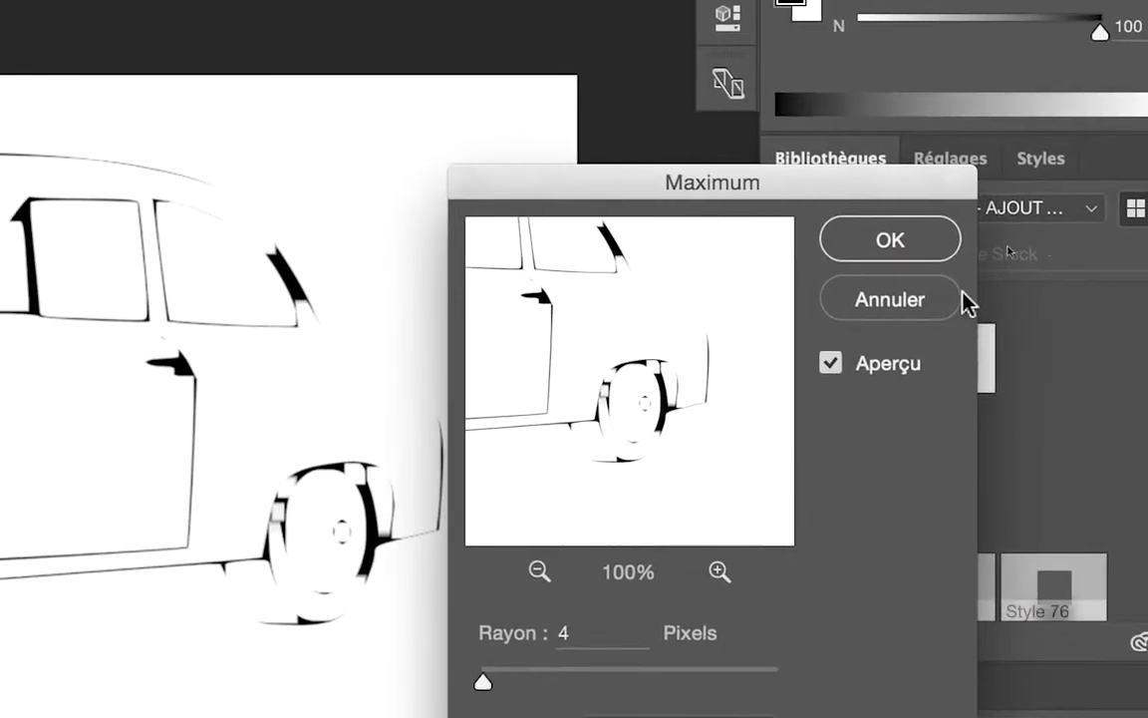
left_click(942, 275)
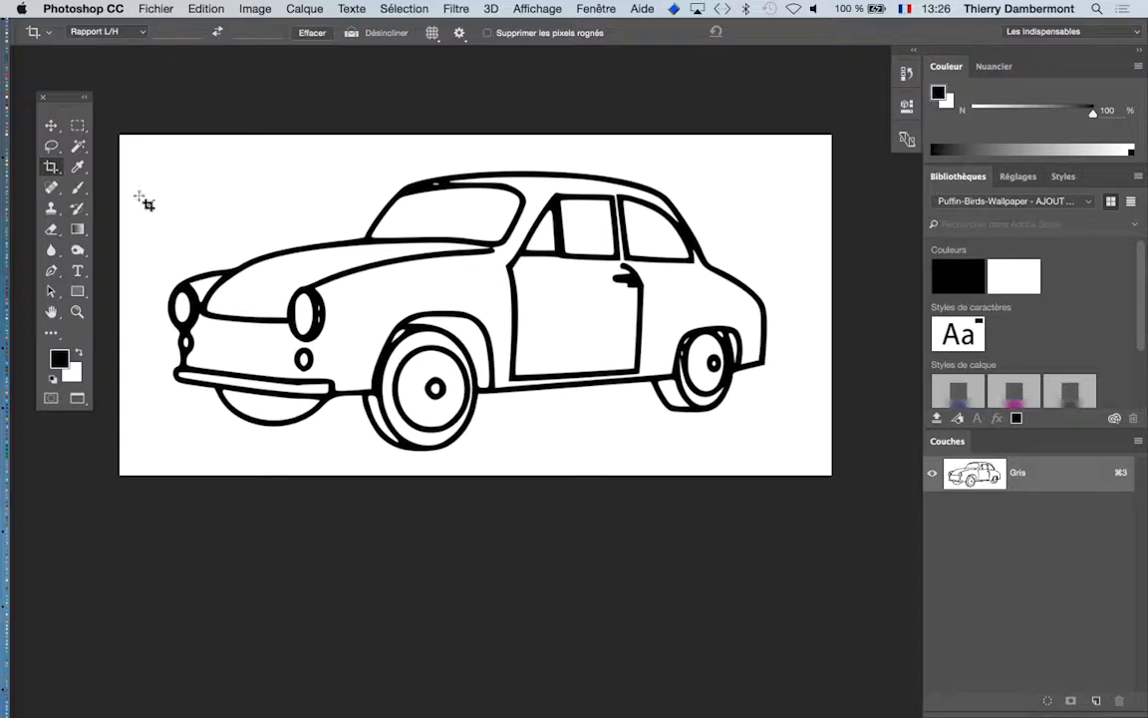
Resample the image to 200% of its width and height, keeping the resolution at 72 pixels per inch
left_click(250, 9)
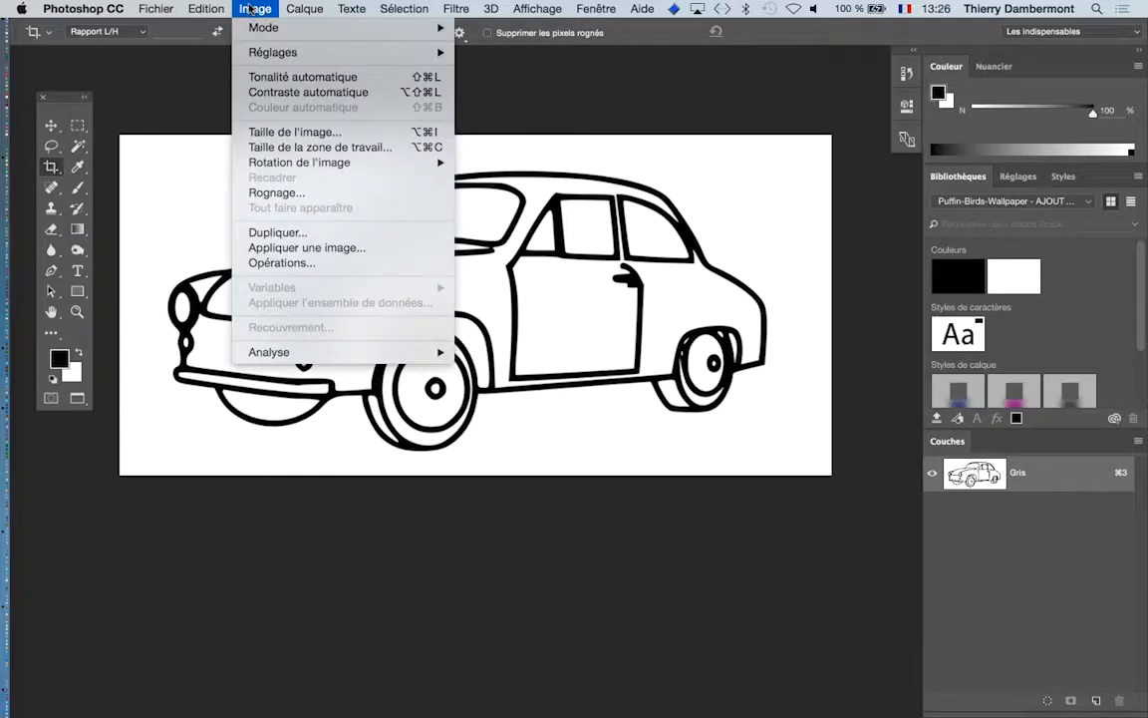
left_click(295, 134)
key("alt")
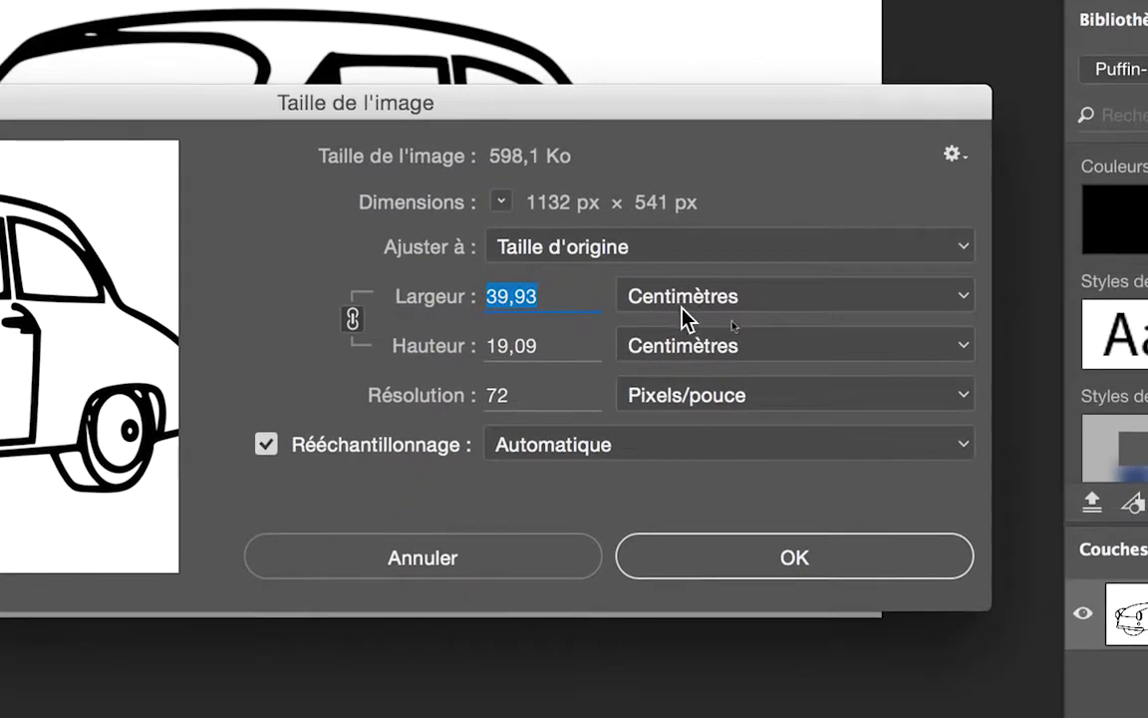
left_click(742, 319)
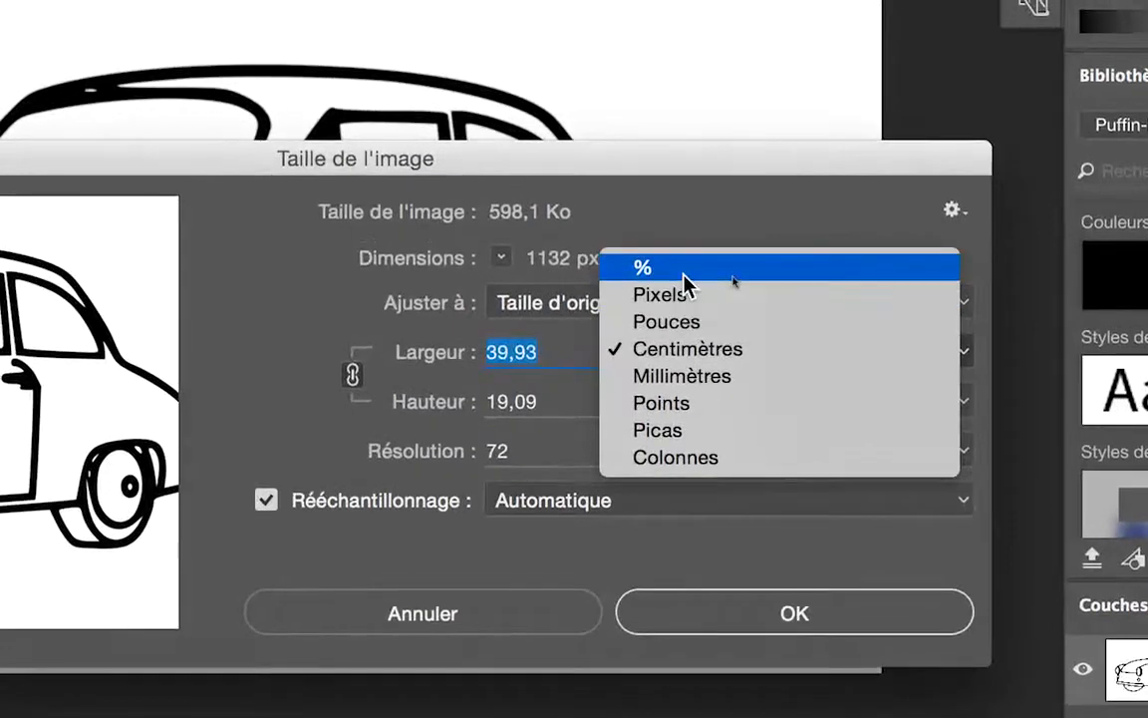
left_click(686, 223)
left_click(725, 347)
left_click(724, 351)
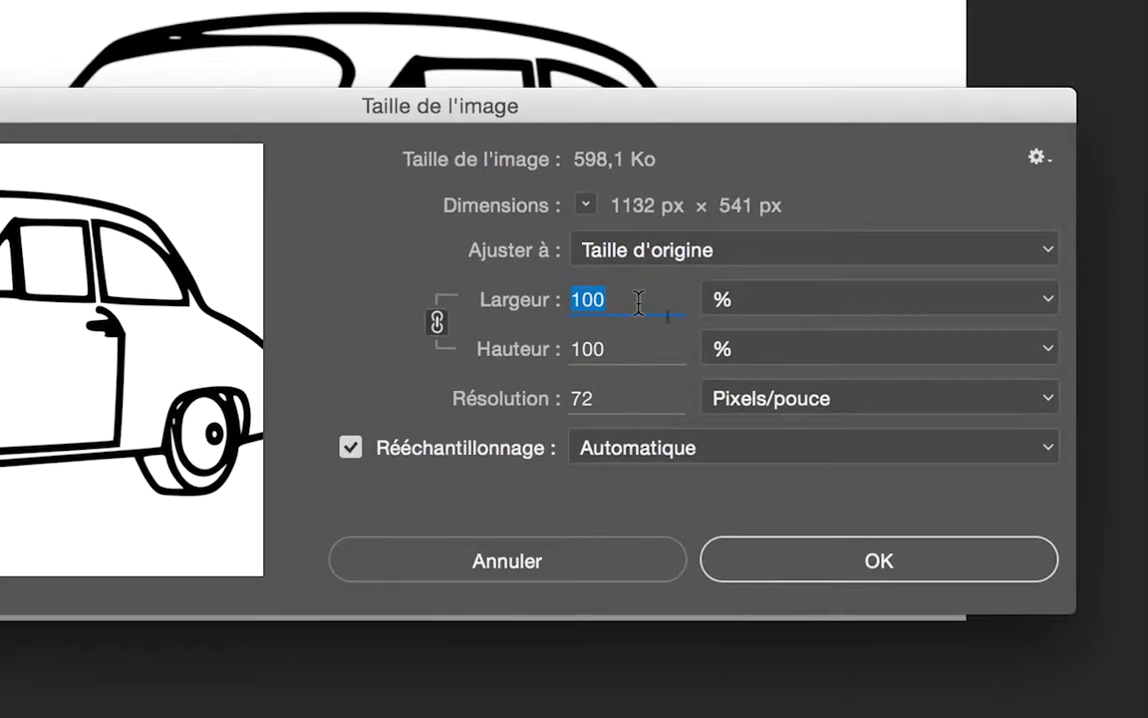
type("200")
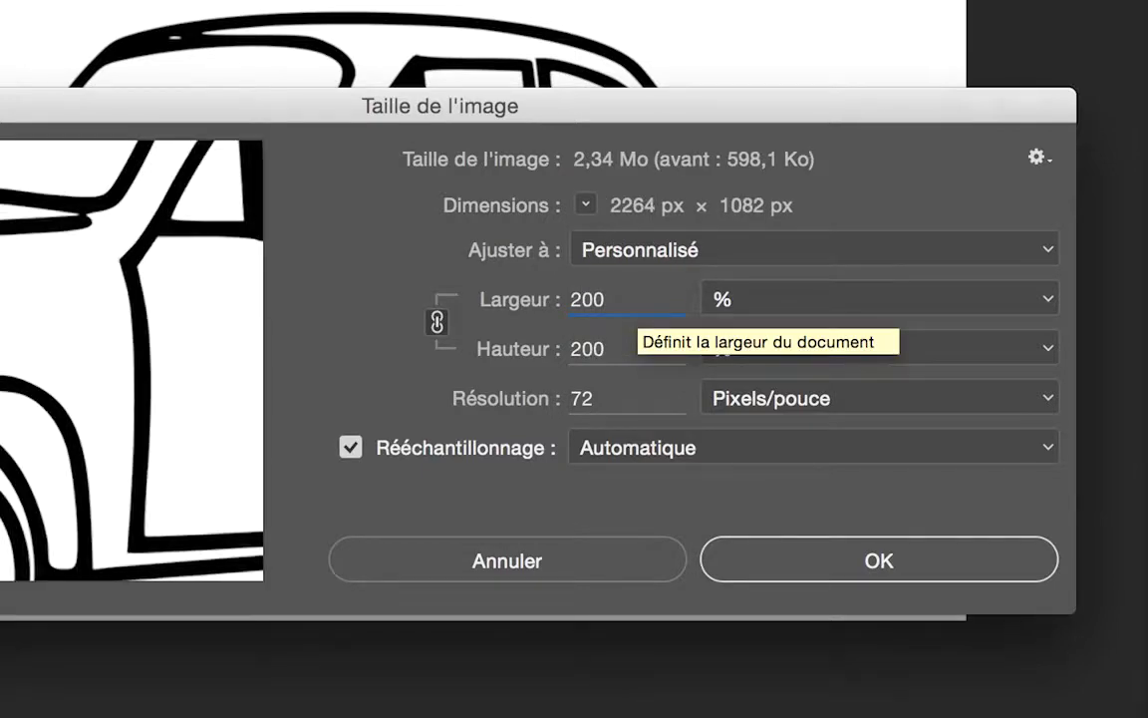
key("alt")
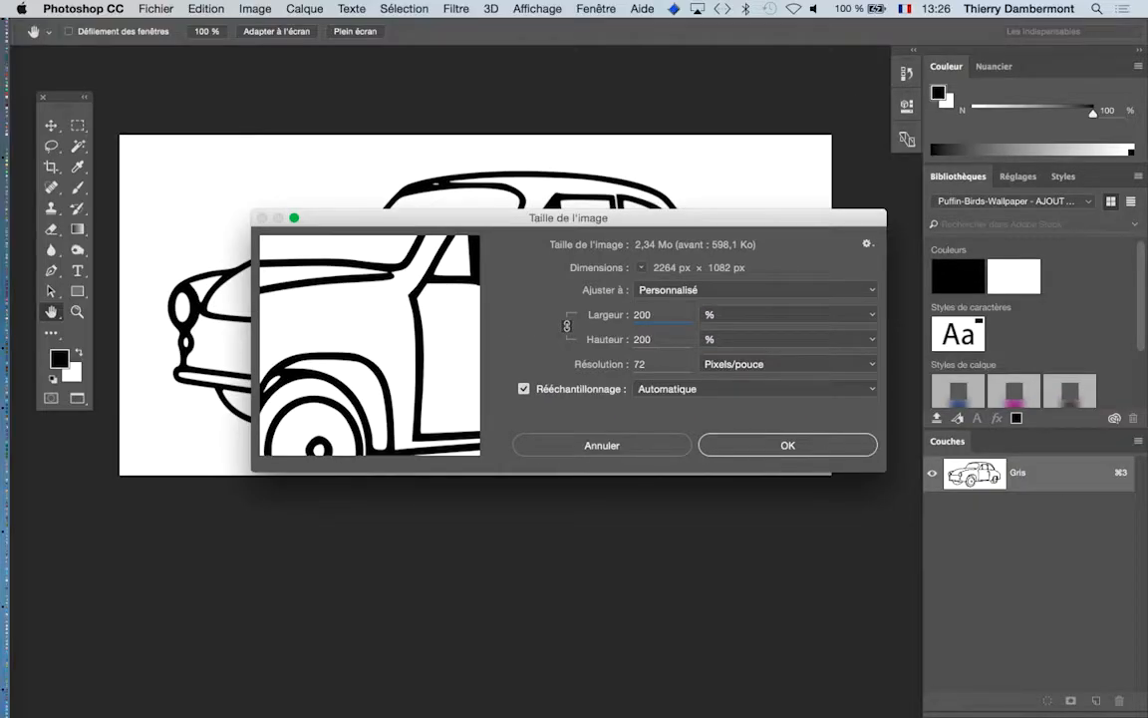
key("Return")
key("c")
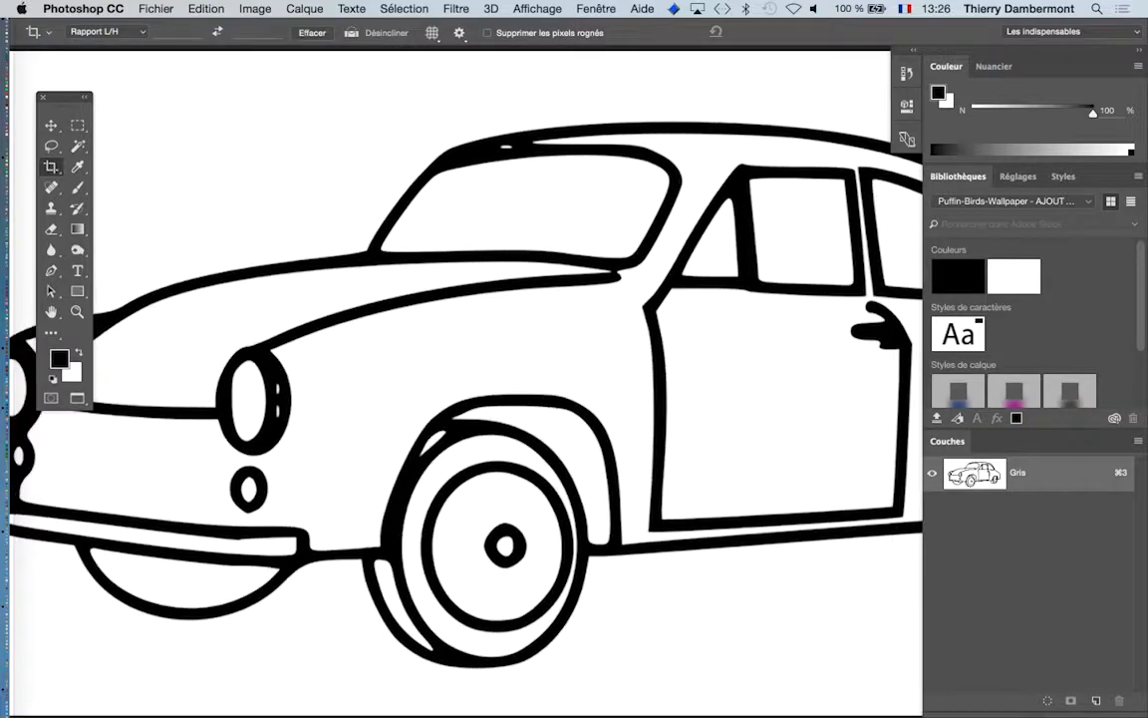
Thin the enlarged car's outlines with the Maximum filter, raising the radius pixel by pixel to 5 pixels with Perpendicularité preserved
scroll(765, 453, "down", 5)
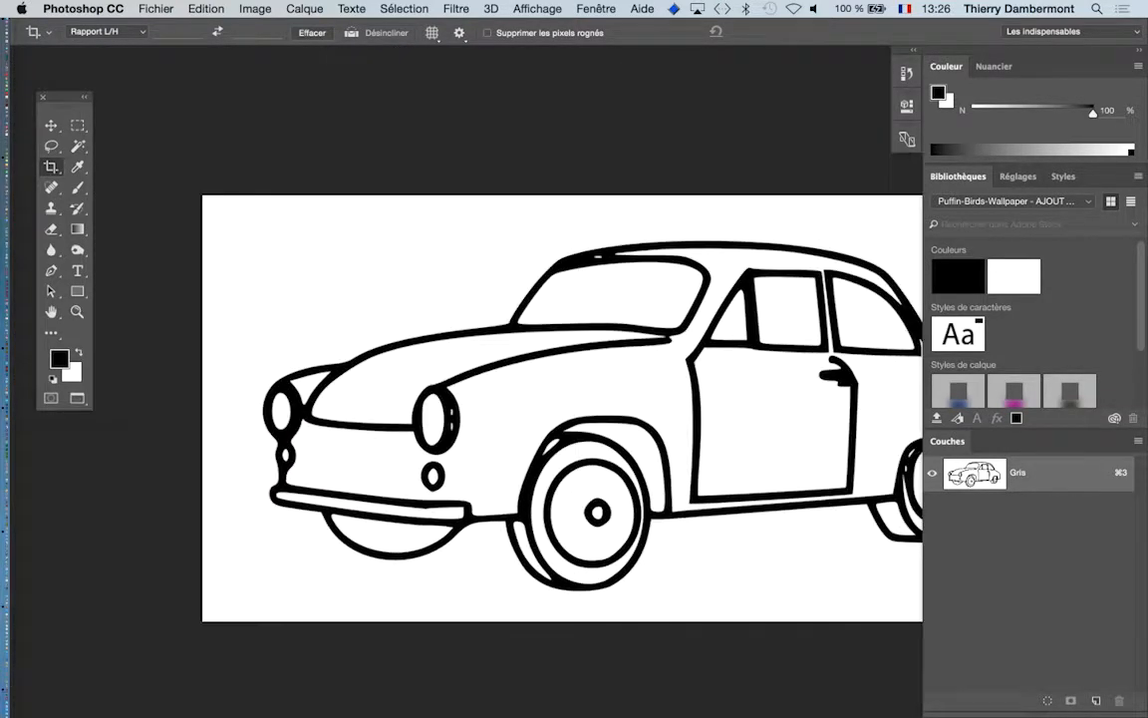
scroll(563, 409, "right", 3)
scroll(563, 409, "down", 2)
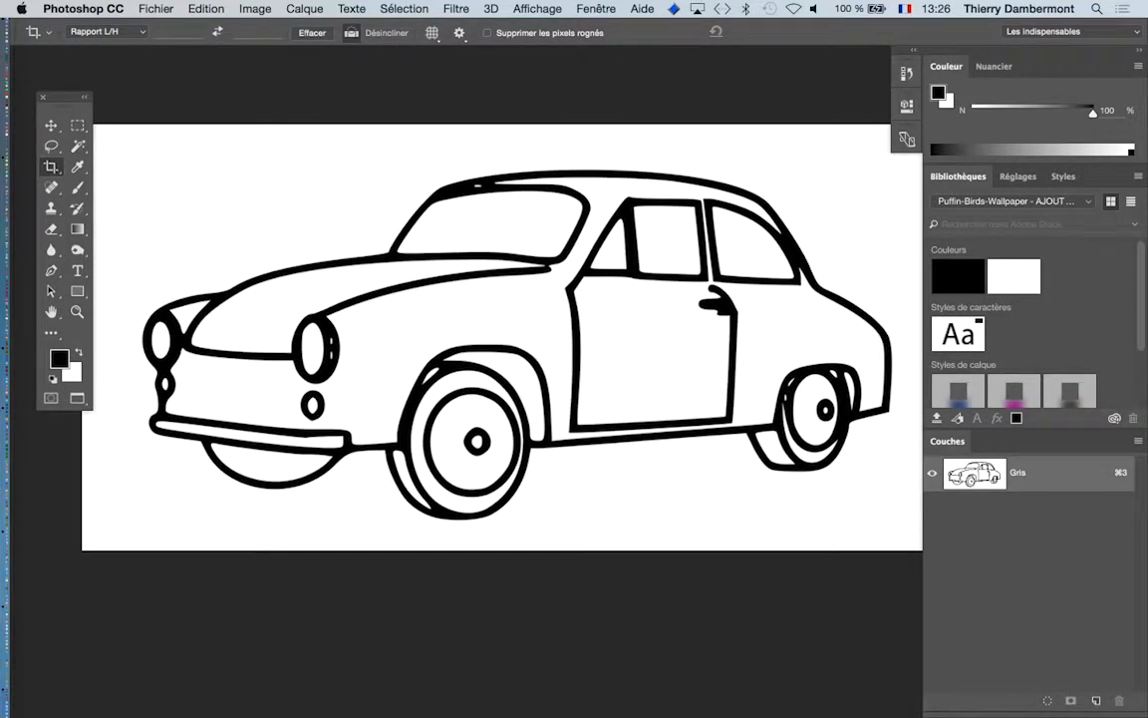
left_click(455, 8)
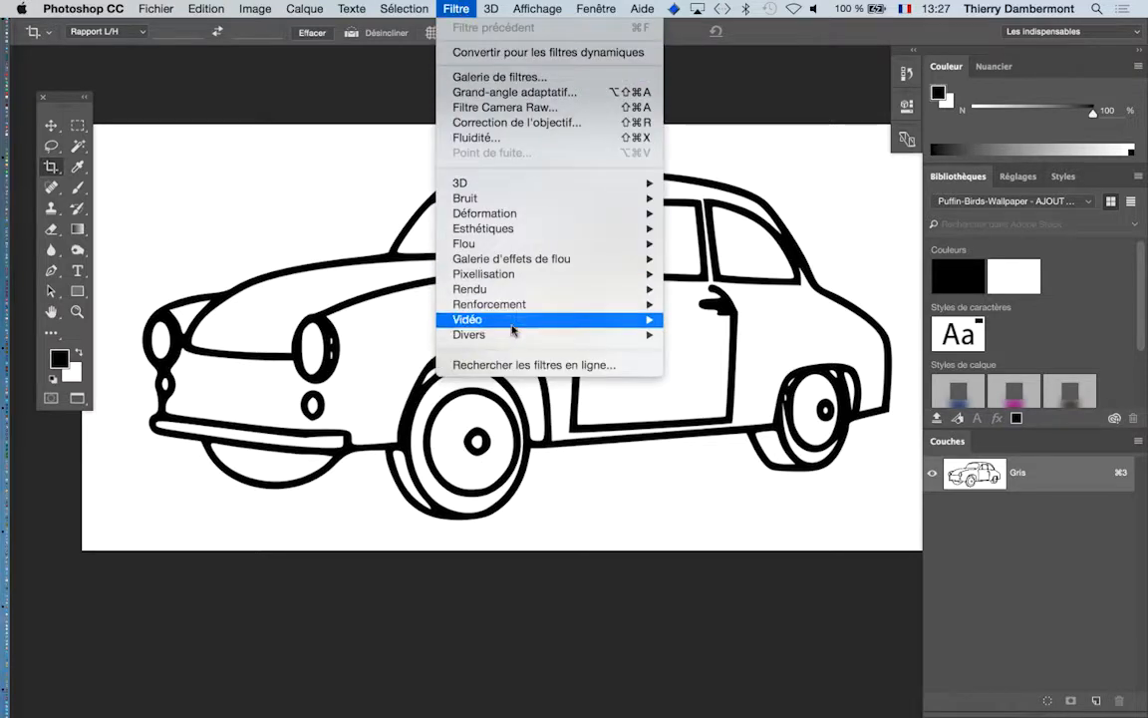
mouse_move(539, 336)
left_click(709, 349)
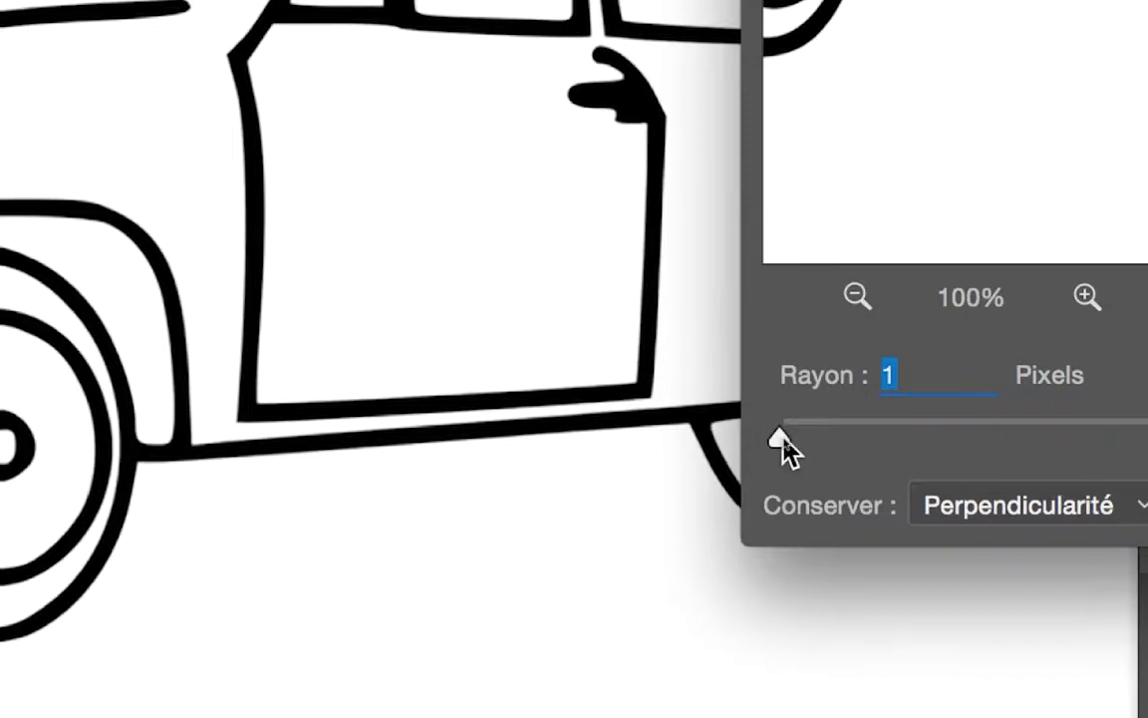
left_click_drag(783, 443, 782, 444)
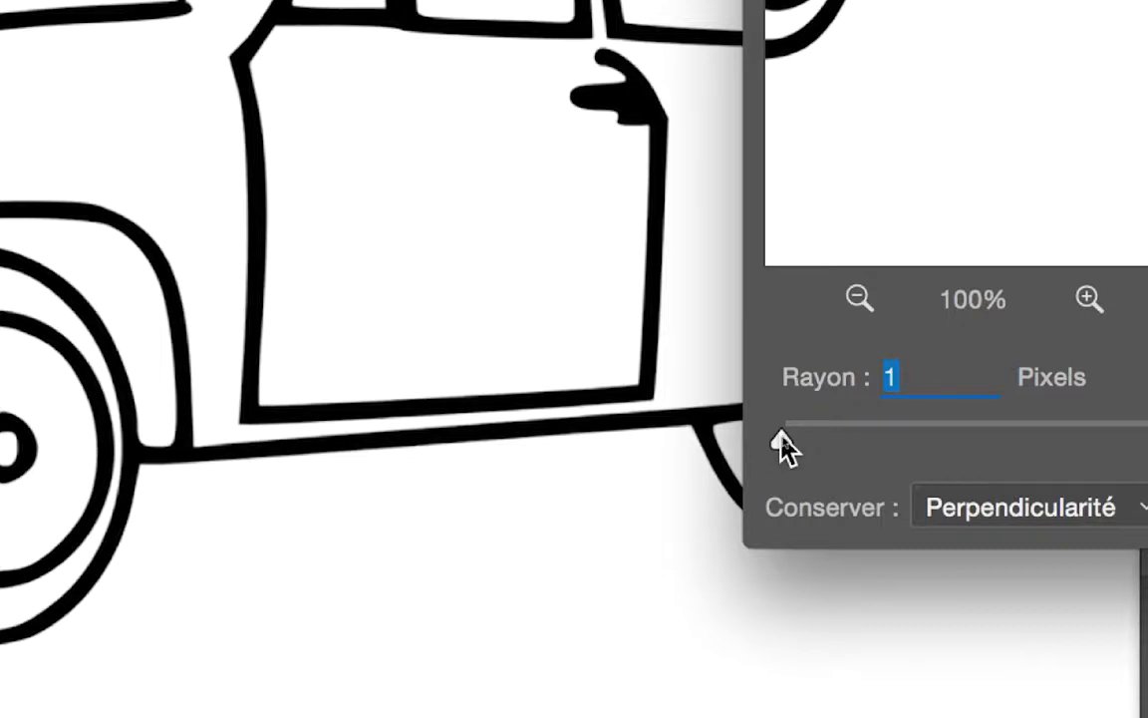
left_click_drag(782, 444, 782, 443)
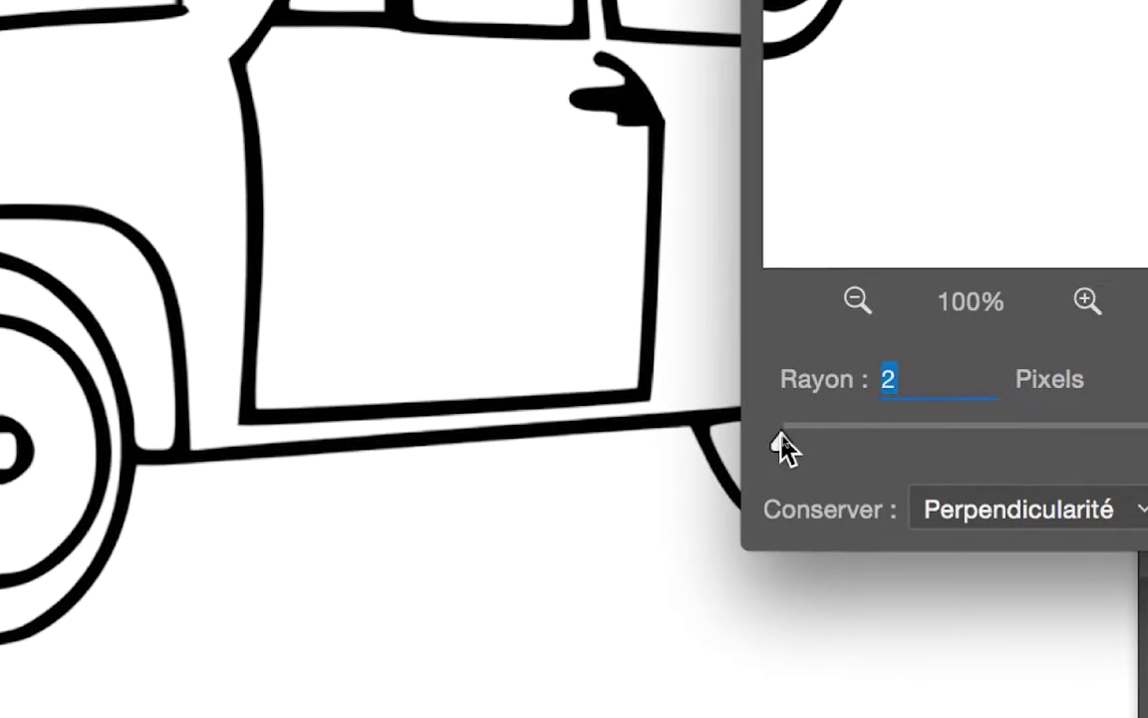
left_click_drag(784, 446, 786, 446)
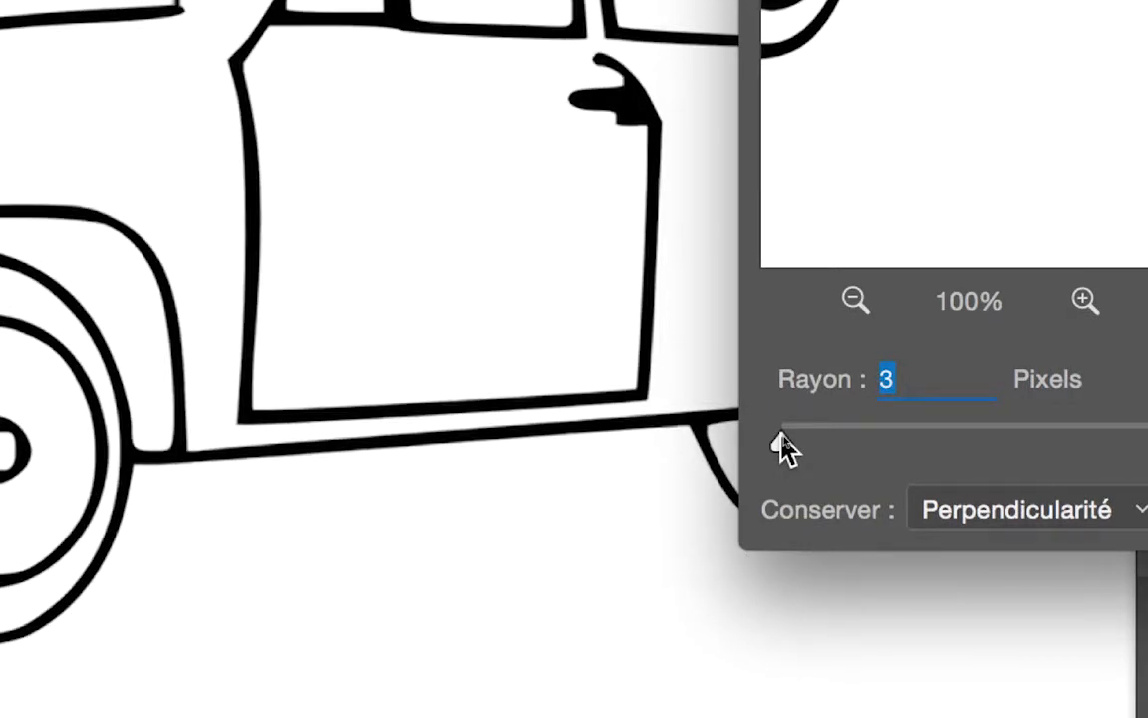
left_click_drag(784, 446, 782, 446)
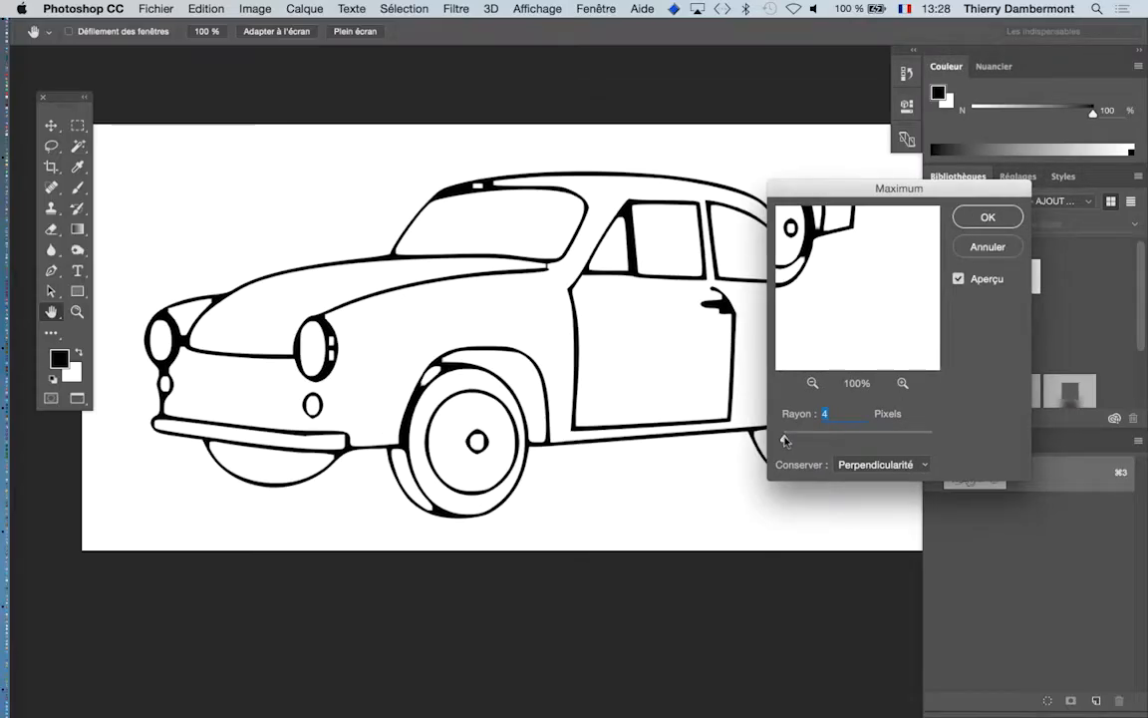
left_click_drag(785, 440, 784, 441)
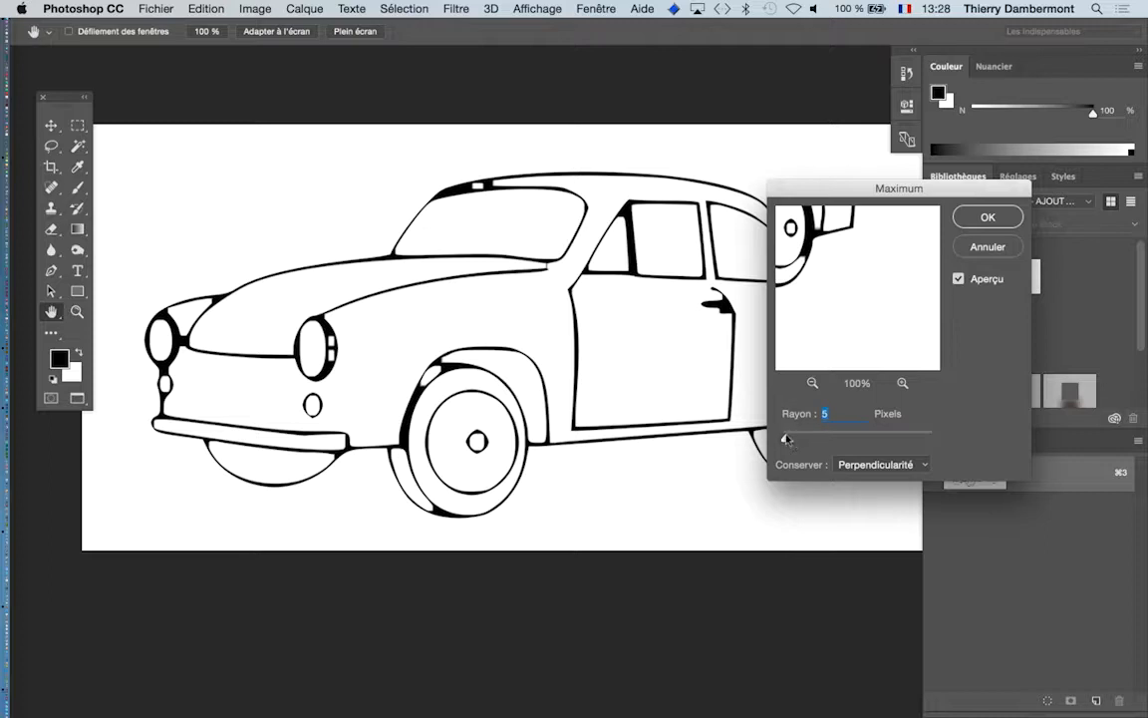
Compare the whole car with and without the Maximum preview, and apply the filter with the 5-pixel radius
left_click(959, 279)
left_click(959, 279)
left_click_drag(777, 185, 1008, 223)
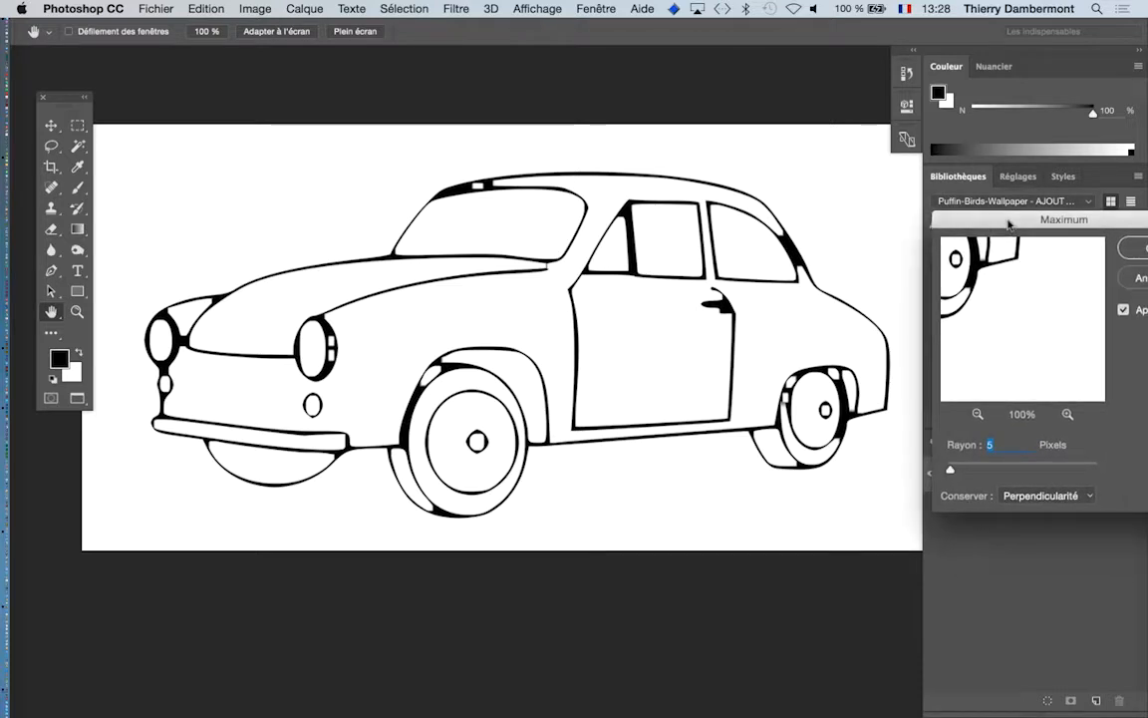
left_click(1125, 310)
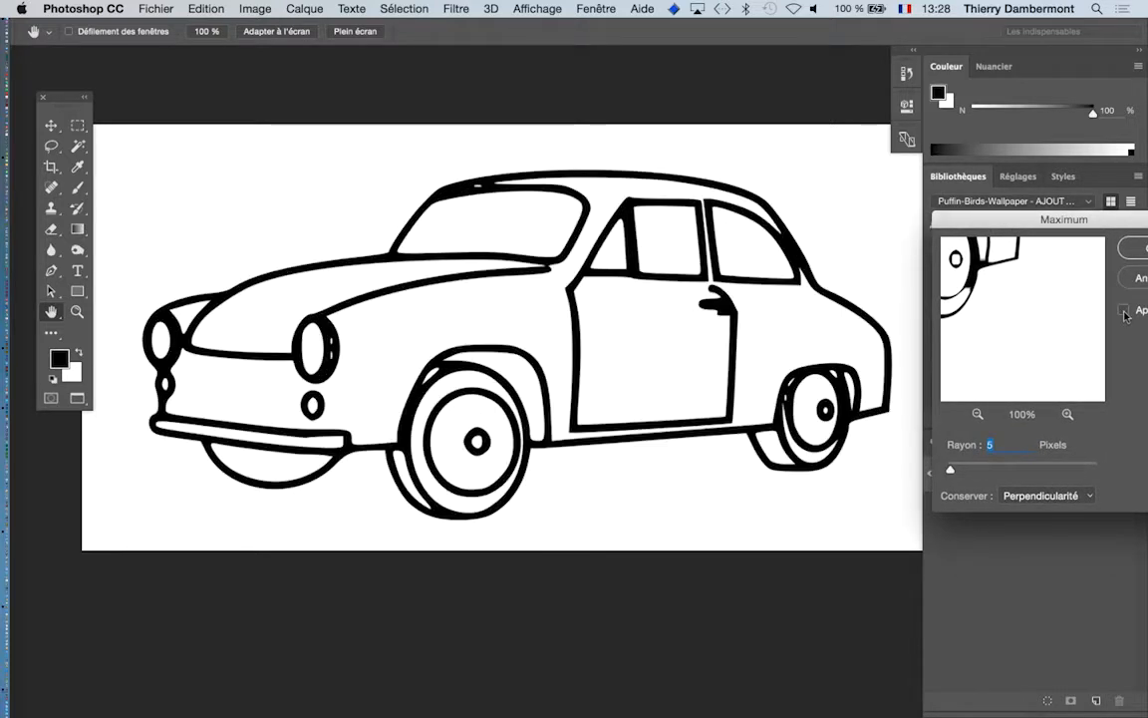
left_click(1125, 311)
left_click(1124, 311)
left_click(1124, 311)
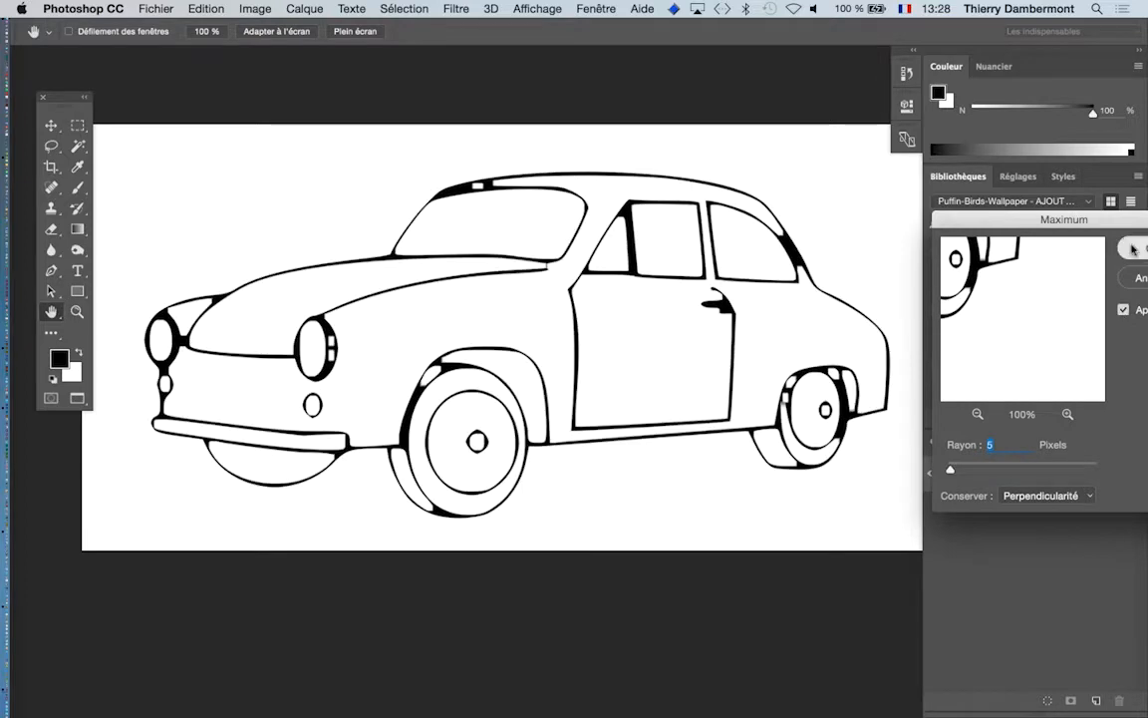
key("Return")
key("c")
Save the thinned illustration in the same folder as a Photoshop-format file, shortening its name to car
left_click(156, 8)
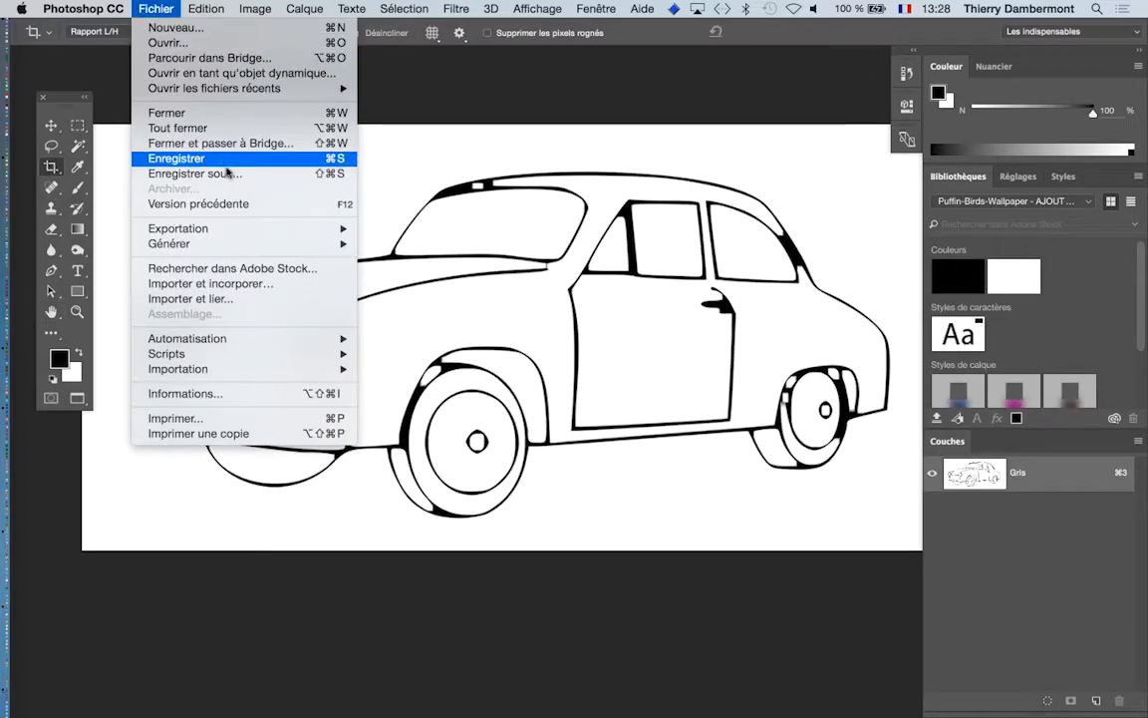
left_click(165, 158)
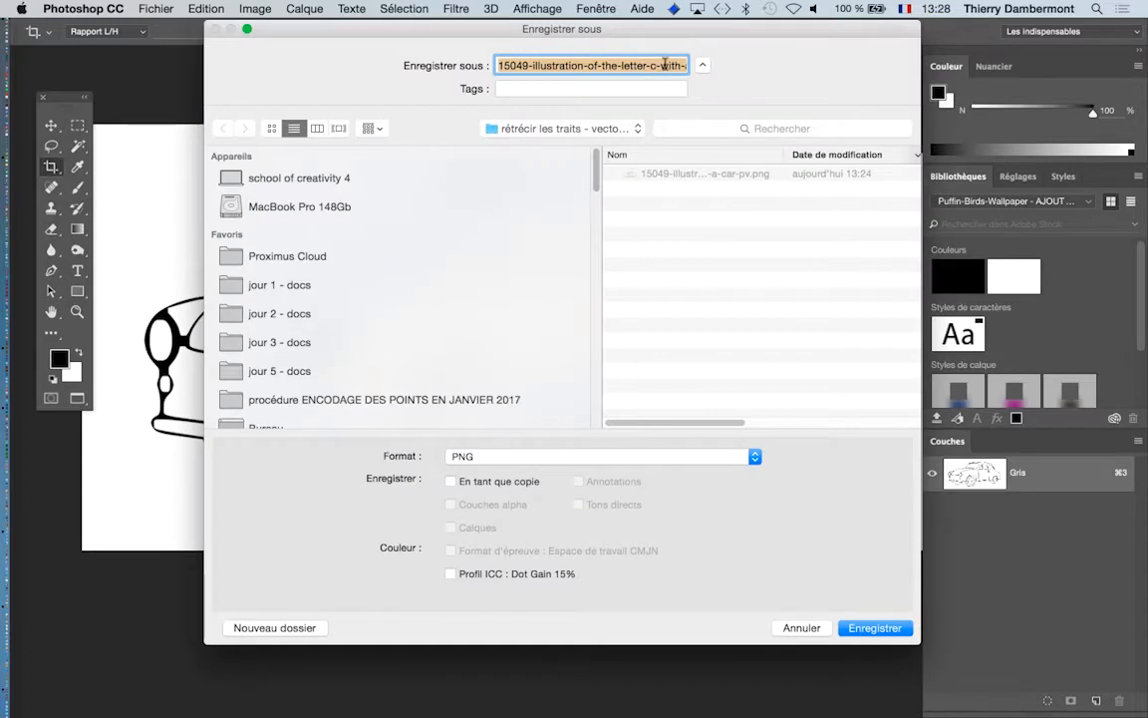
left_click(531, 65)
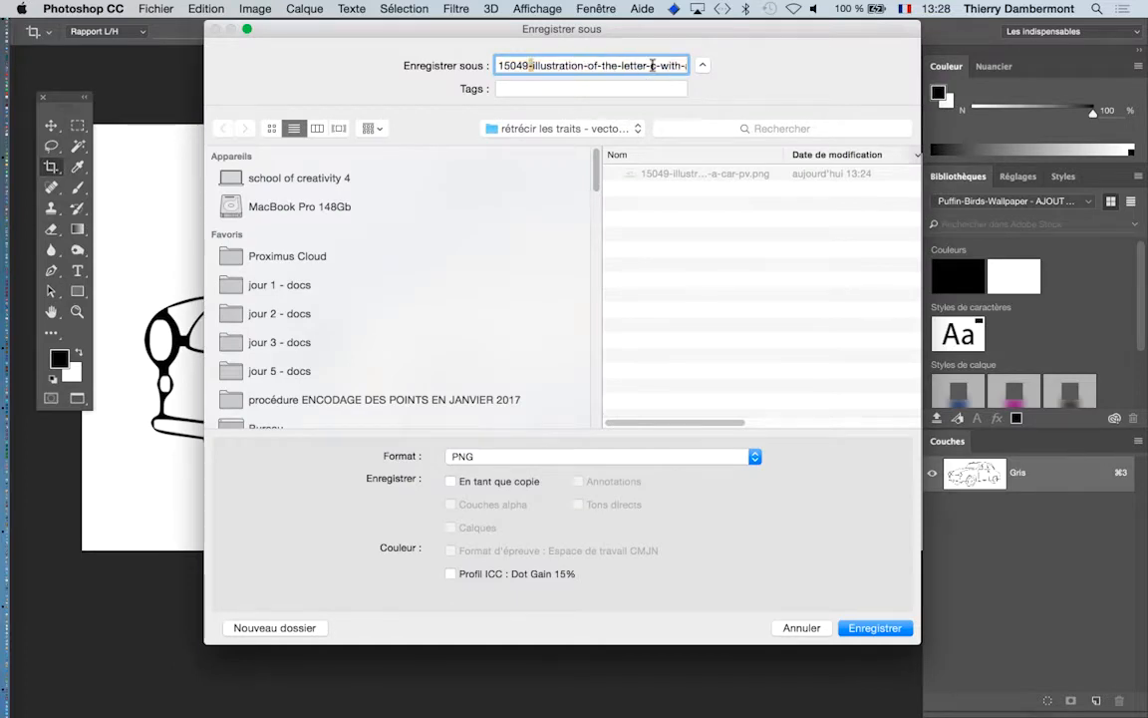
left_click_drag(660, 65, 641, 36)
key("BackSpace")
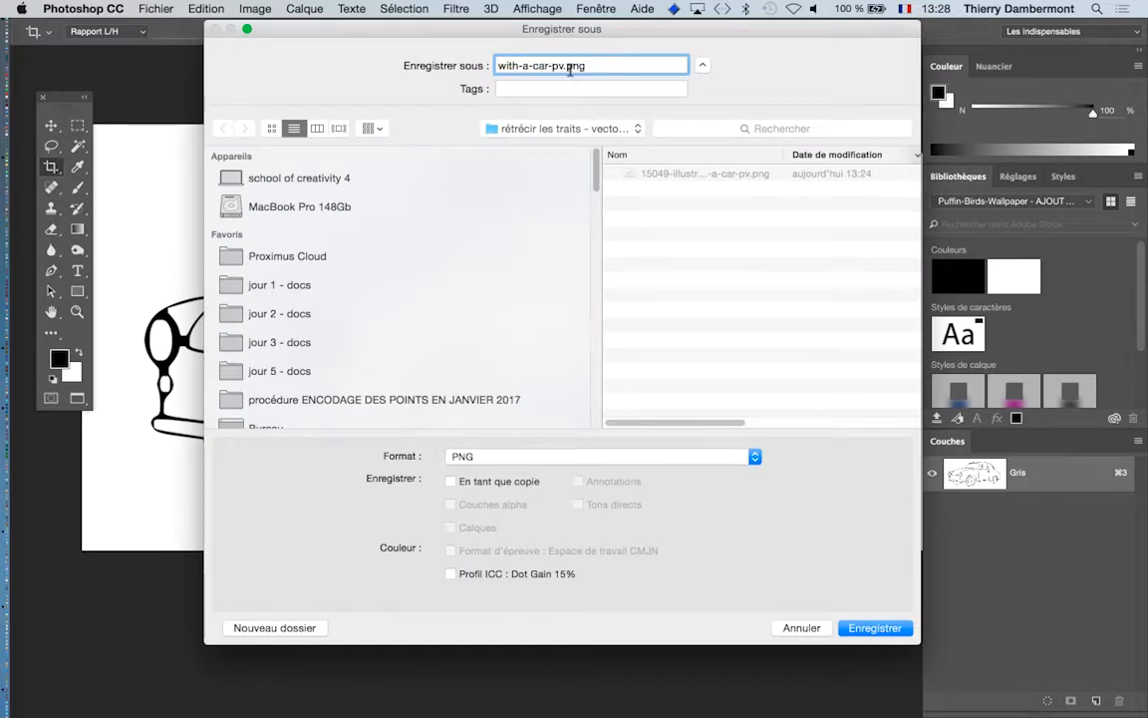
left_click_drag(552, 66, 525, 46)
key("BackSpace")
key("BackSpace")
left_click(467, 455)
left_click(499, 267)
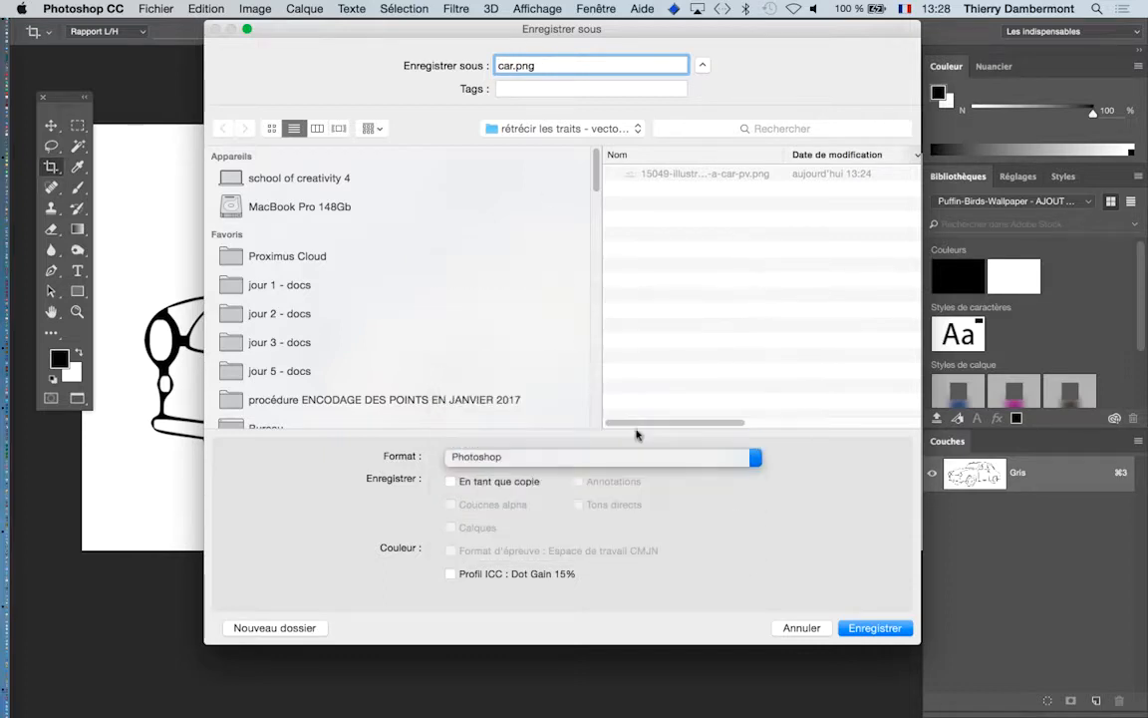
left_click(874, 627)
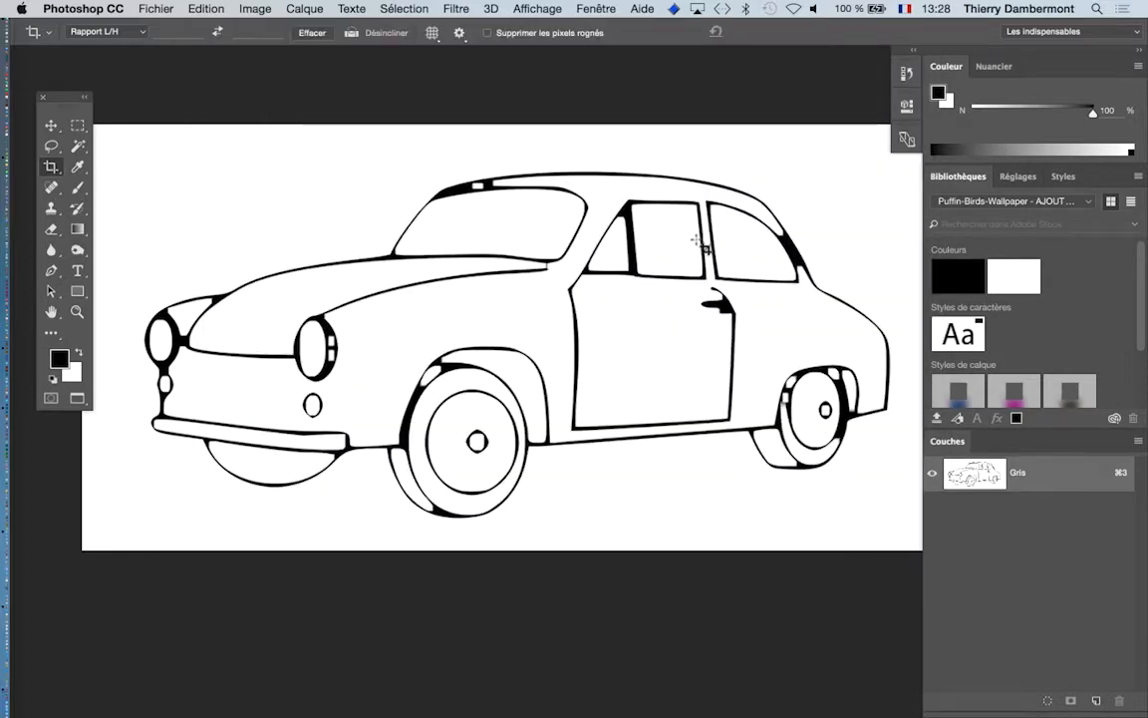